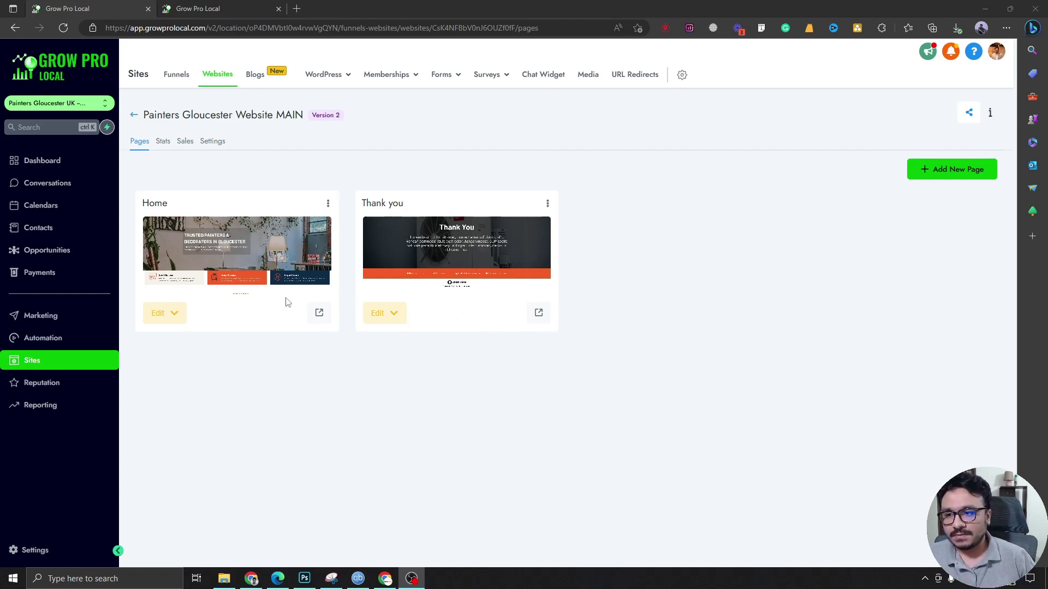
- Switch to the Home page builder and scroll between its header and footer to review them
click(208, 15)
scroll(472, 248, down, 10)
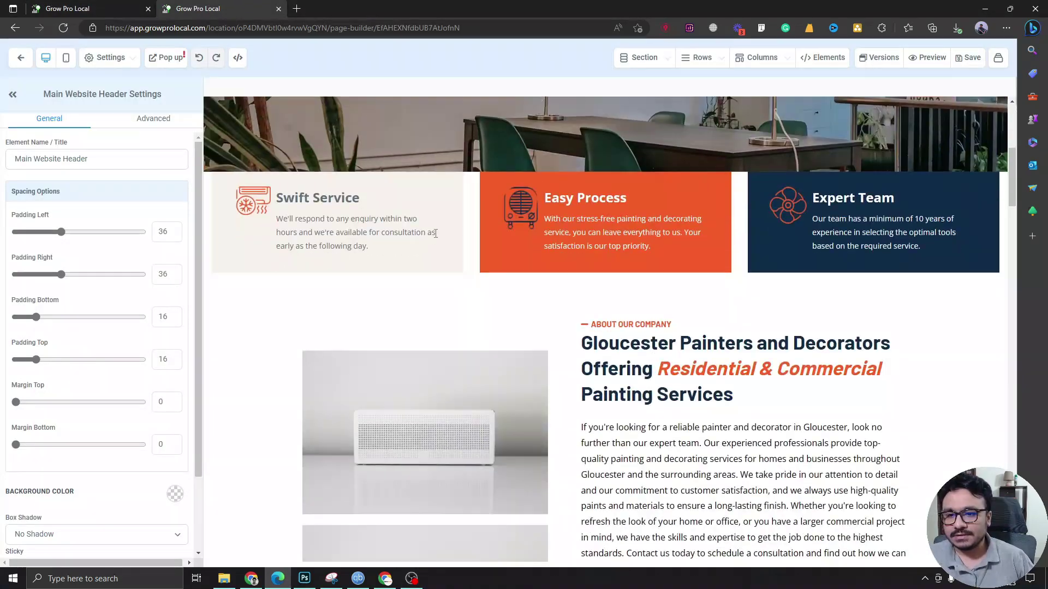
scroll(459, 328, down, 15)
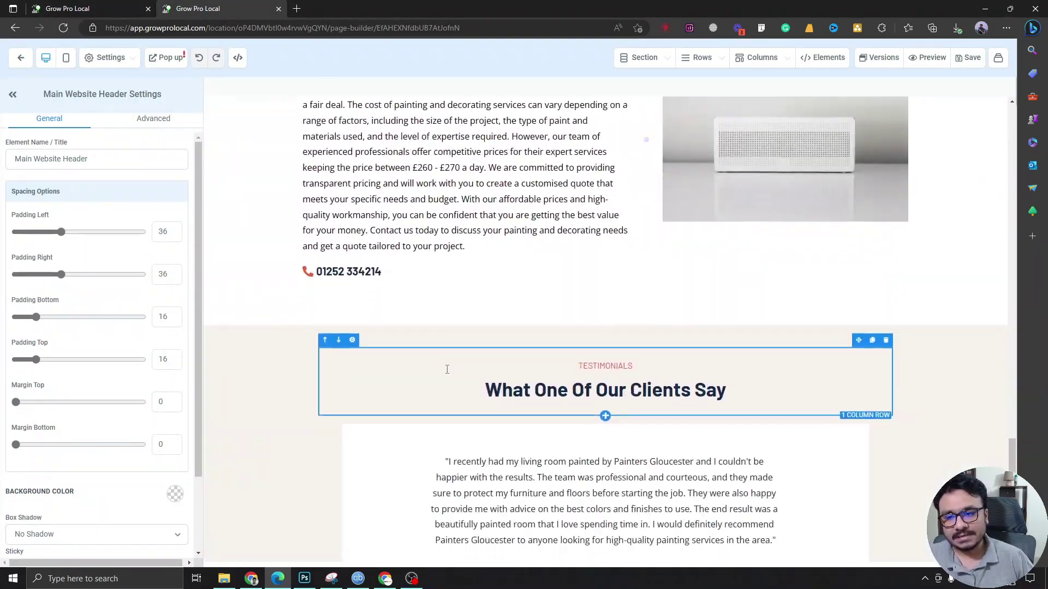
scroll(446, 376, up, 20)
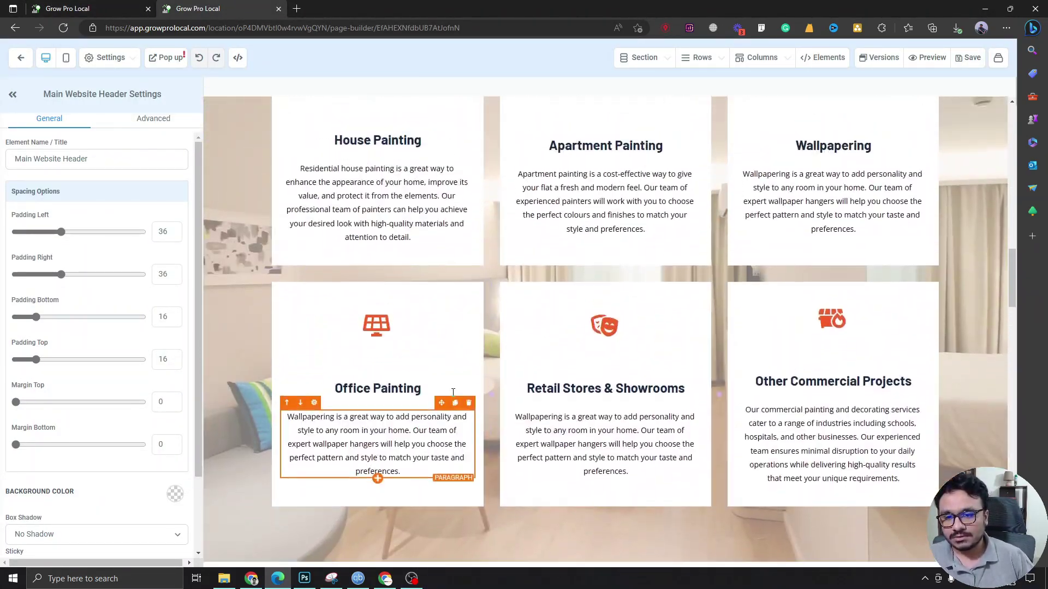
scroll(494, 394, up, 7)
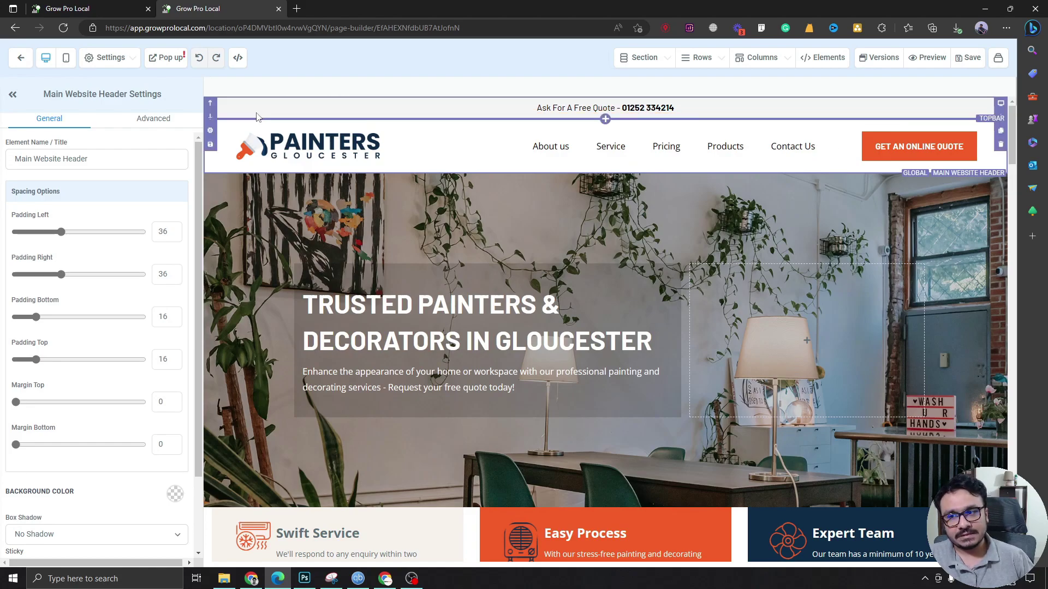
scroll(412, 277, down, 15)
scroll(411, 278, down, 12)
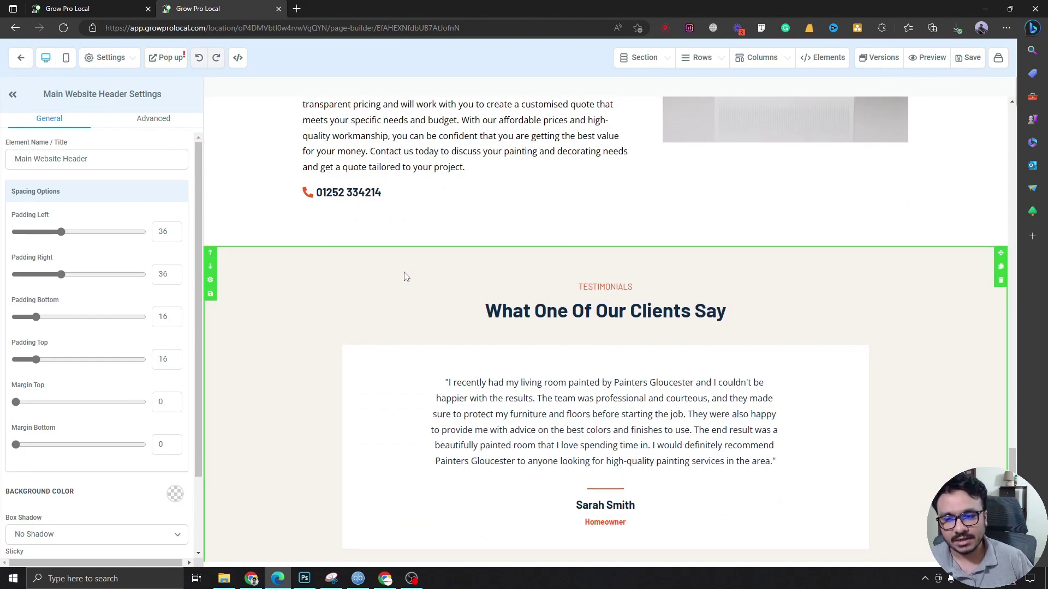
scroll(405, 278, down, 7)
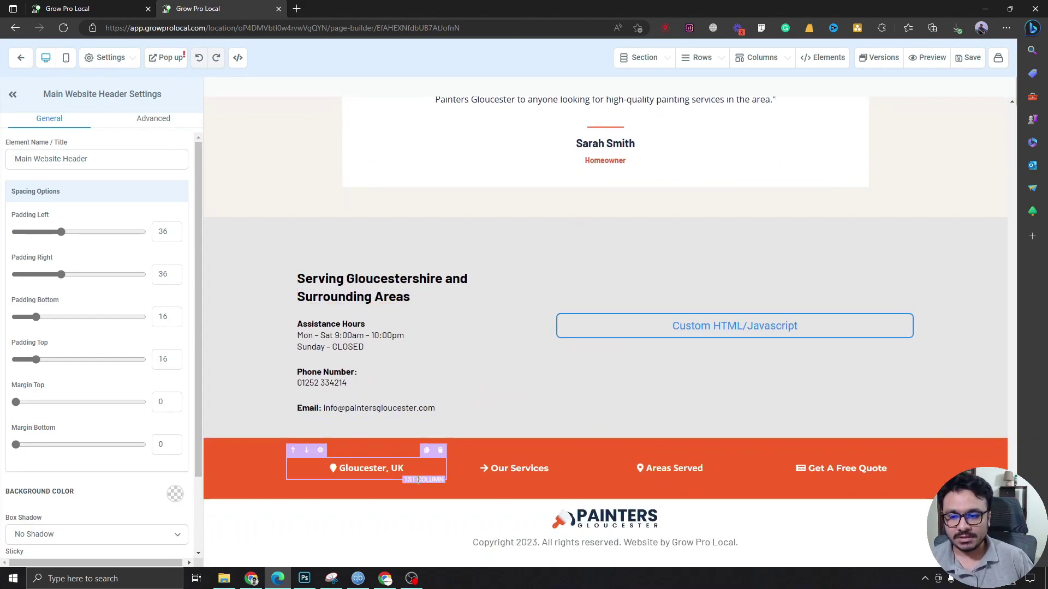
scroll(265, 375, up, 3)
scroll(265, 375, up, 20)
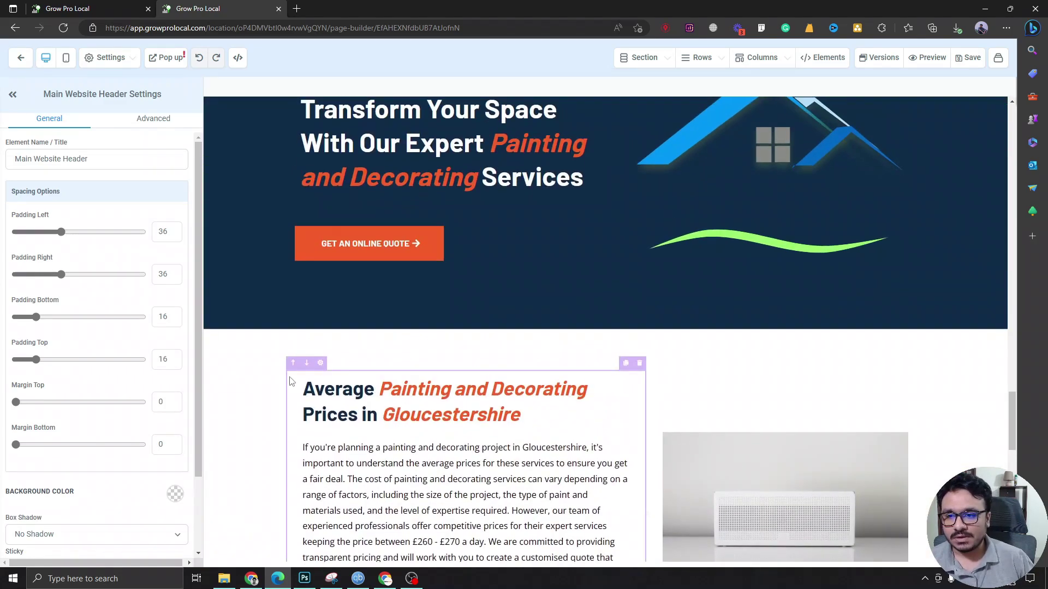
scroll(293, 374, up, 2)
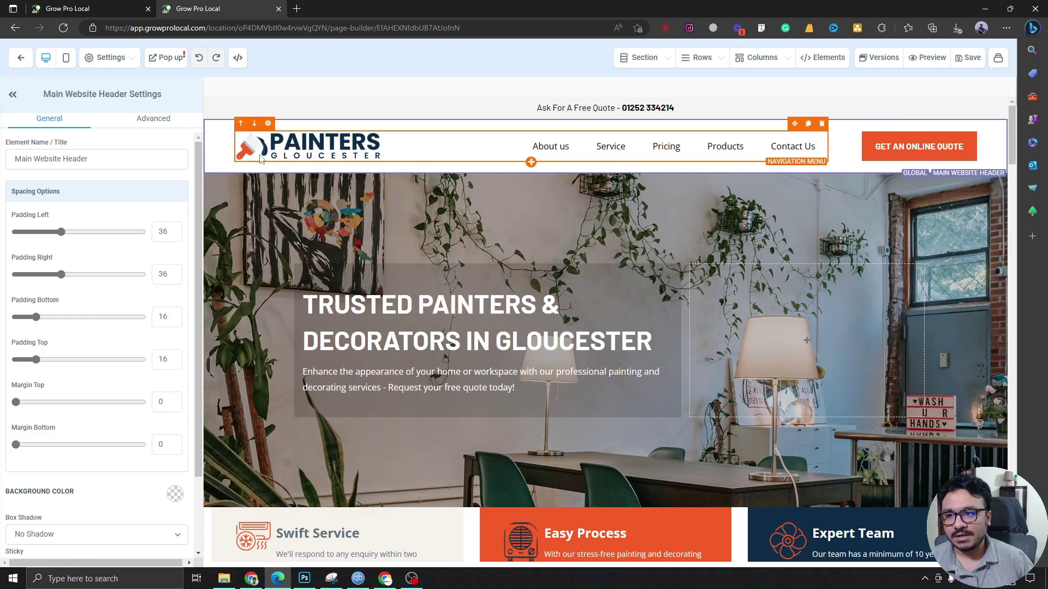
scroll(490, 280, down, 20)
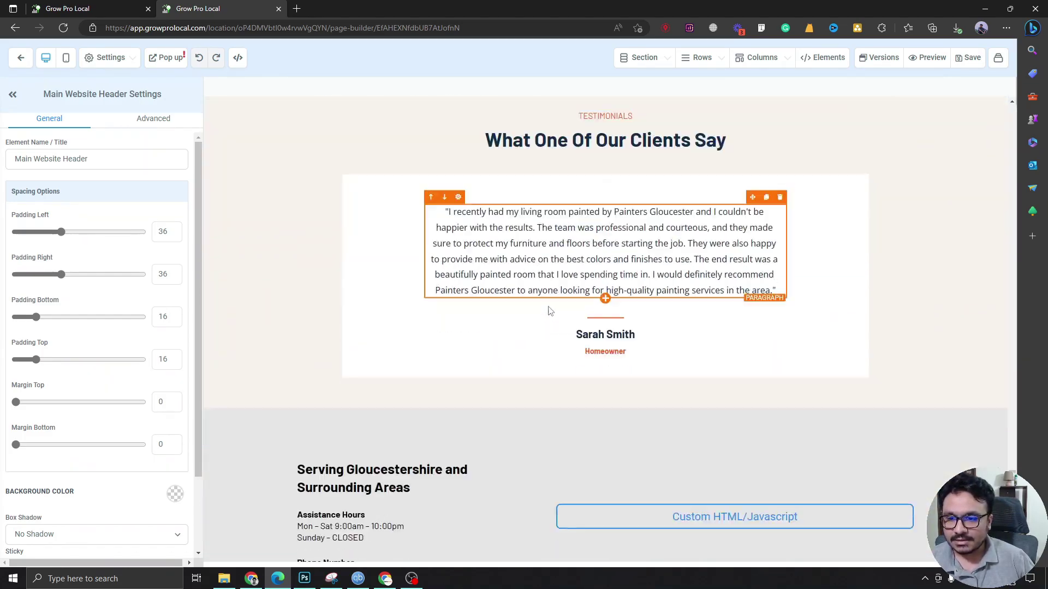
scroll(550, 311, down, 4)
- Select the footer's top contact, orange middle and bottom sections in turn, ending on the contact section
click(271, 324)
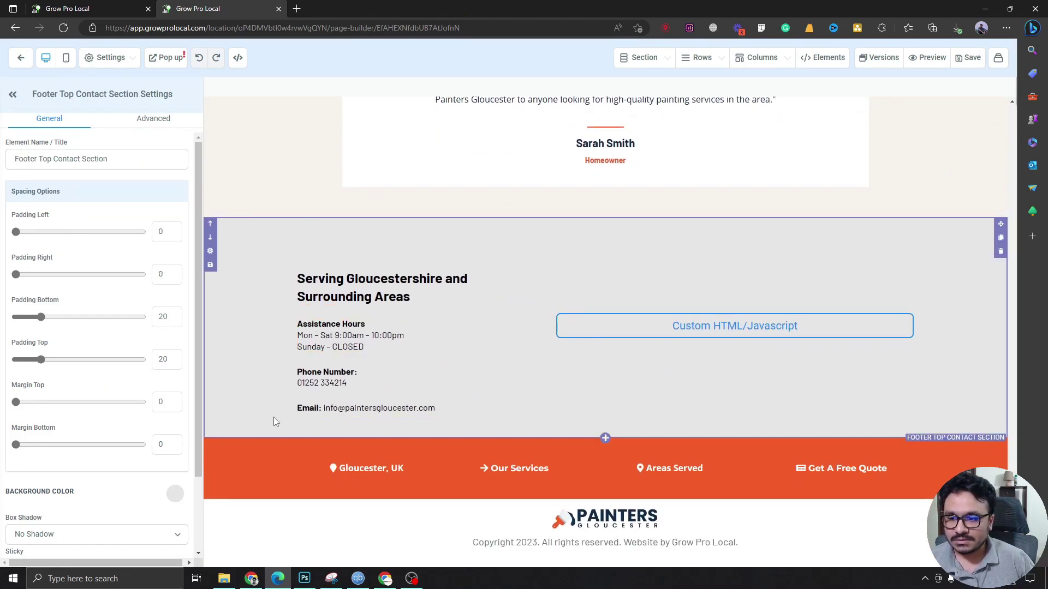
click(258, 485)
click(253, 524)
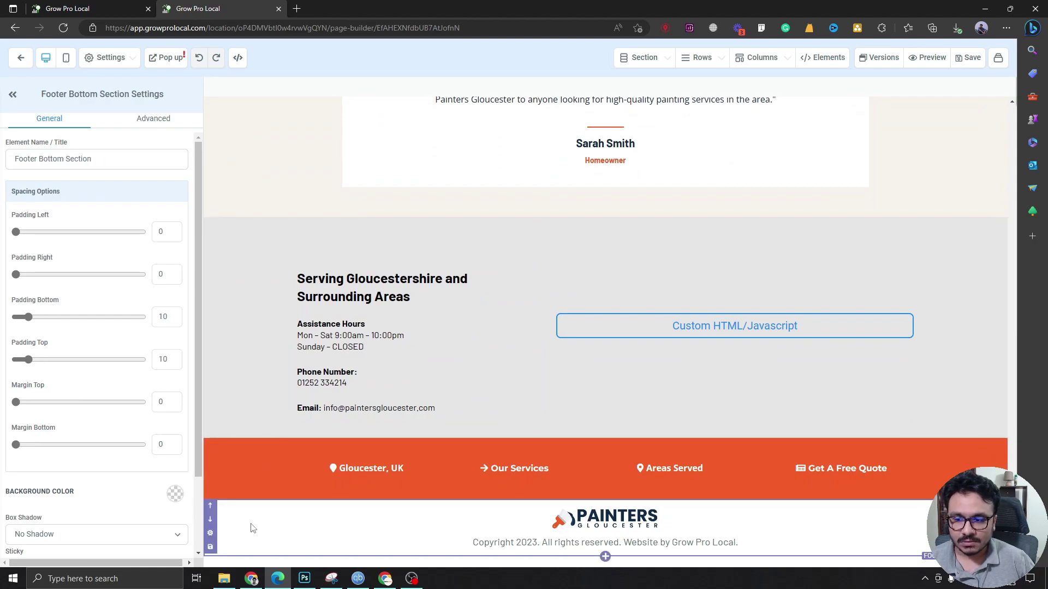
click(251, 415)
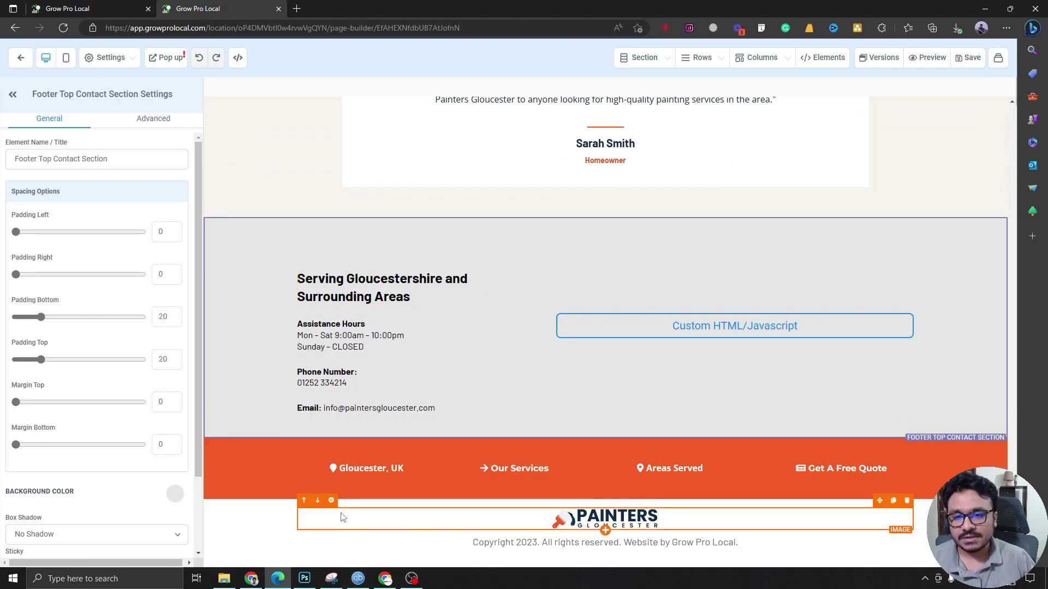
- Scroll back to the top of the Home page and select the Topbar row
scroll(474, 219, up, 15)
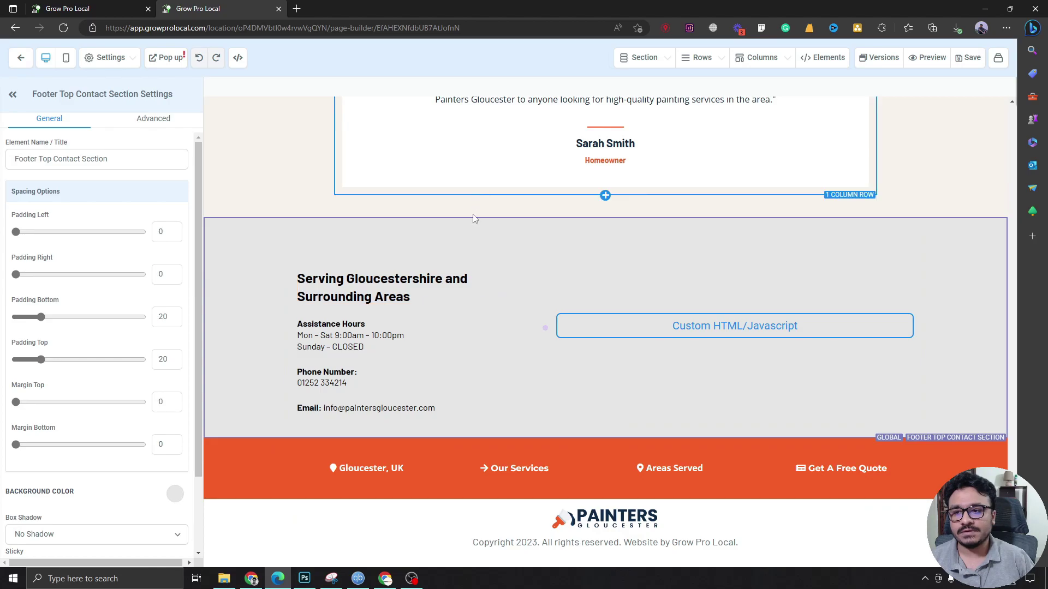
scroll(519, 269, down, 5)
scroll(519, 269, up, 8)
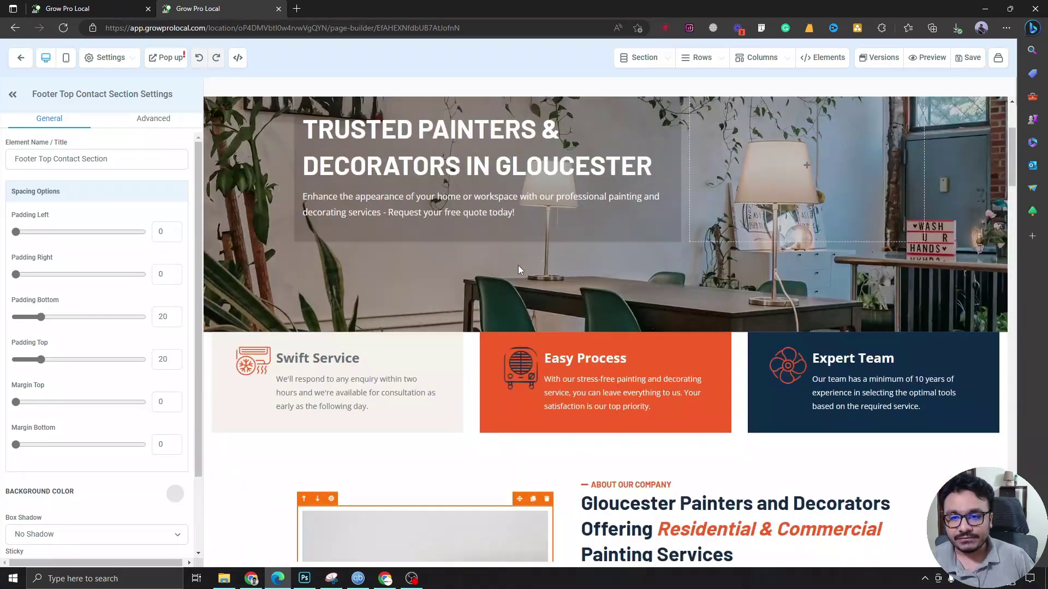
click(266, 112)
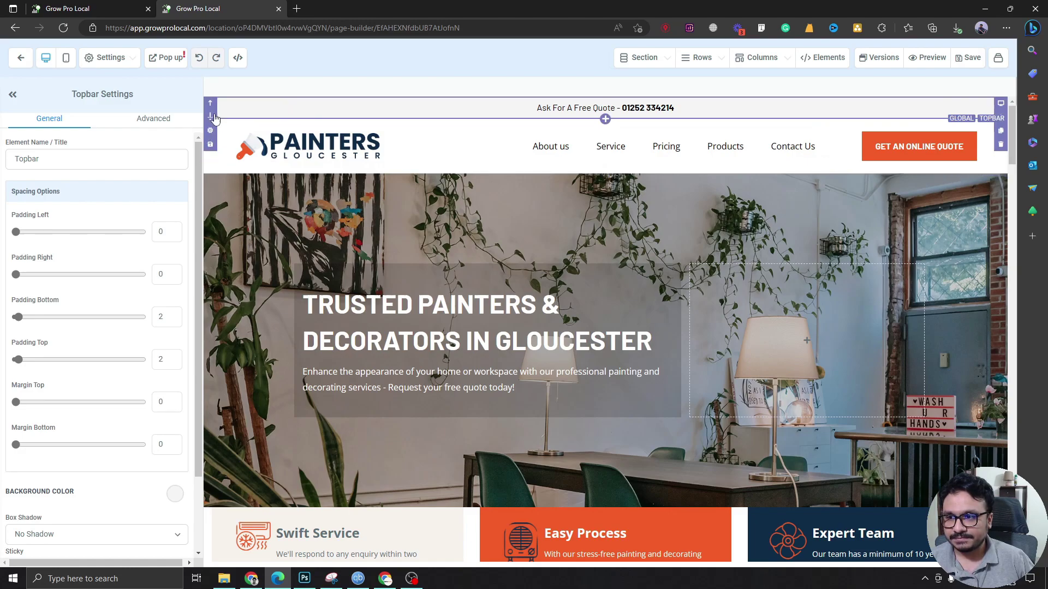
- Try saving the Topbar as global section 'Top Header Section', dismiss the already-saved alert, then scroll to the footer
click(210, 145)
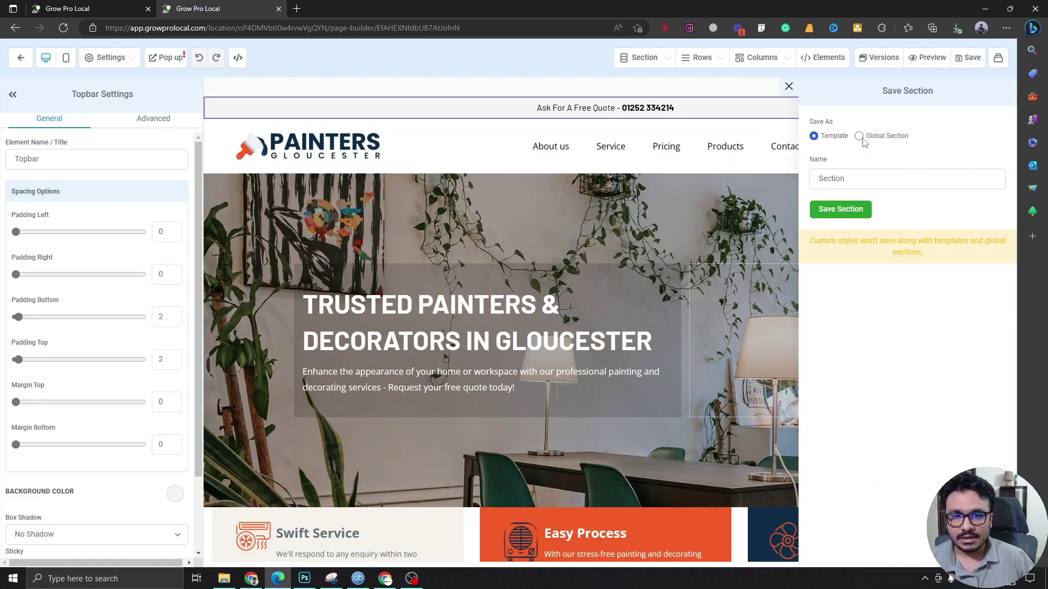
double_click(847, 178)
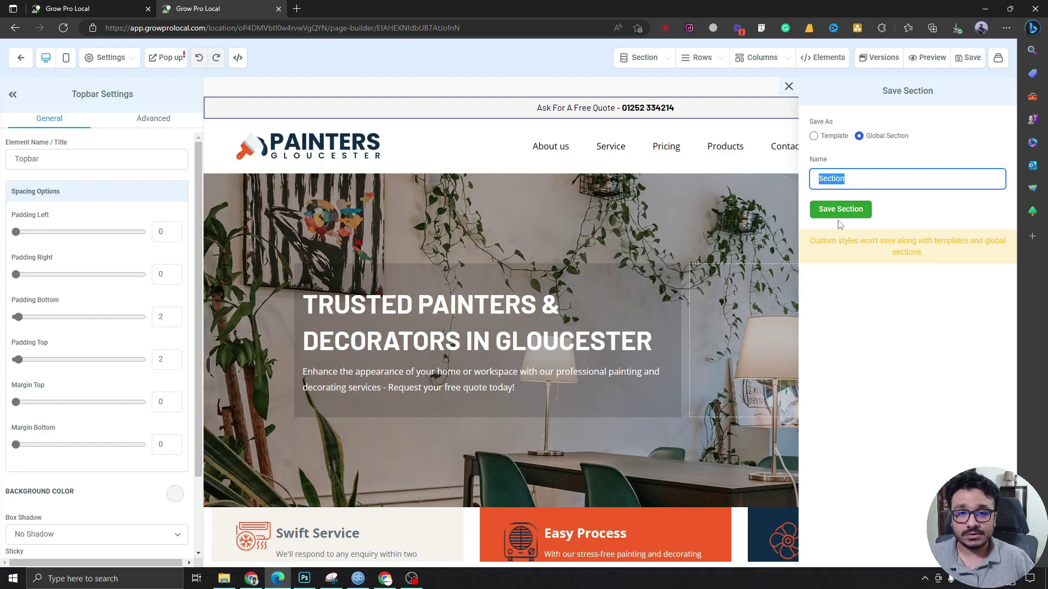
click(824, 179)
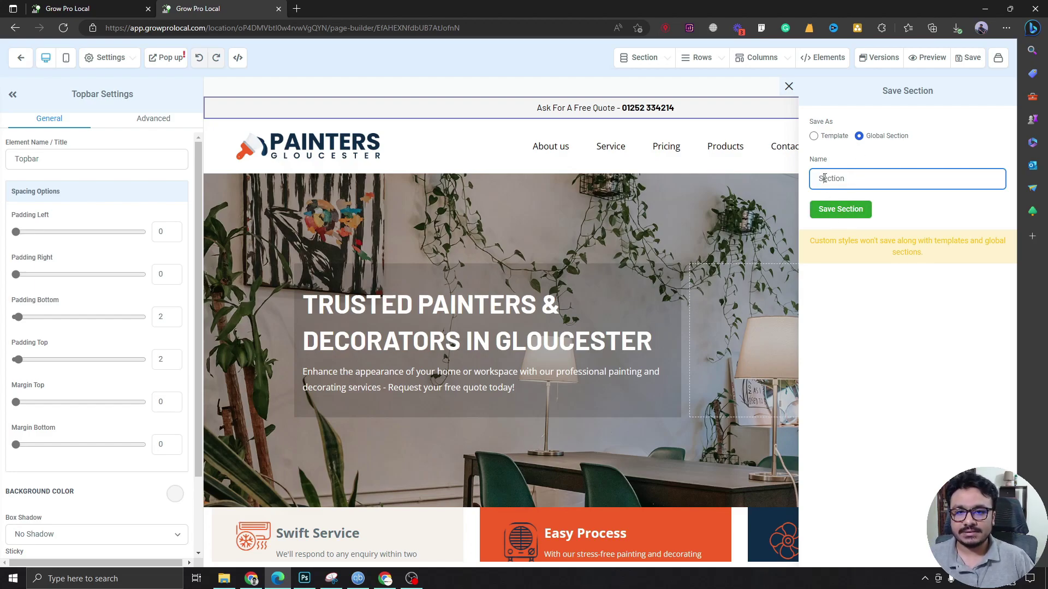
double_click(825, 178)
text(Top Header)
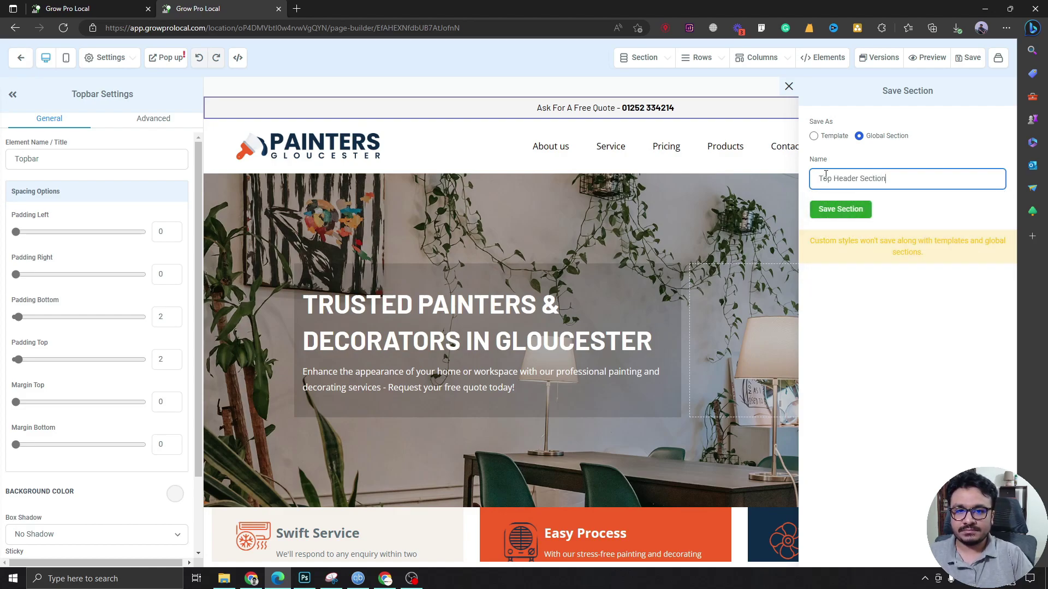
click(851, 211)
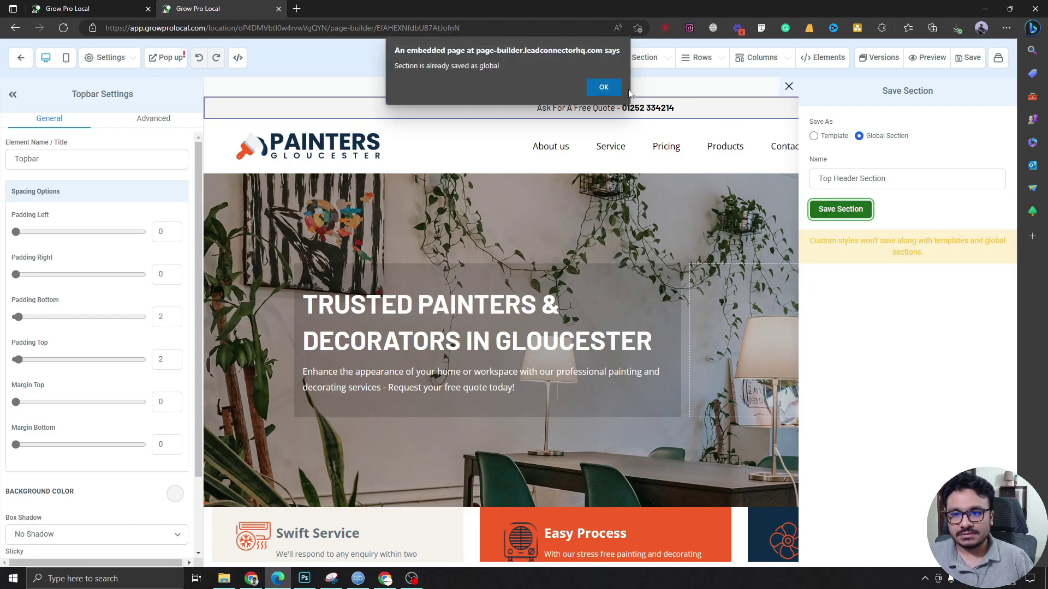
click(619, 90)
click(788, 86)
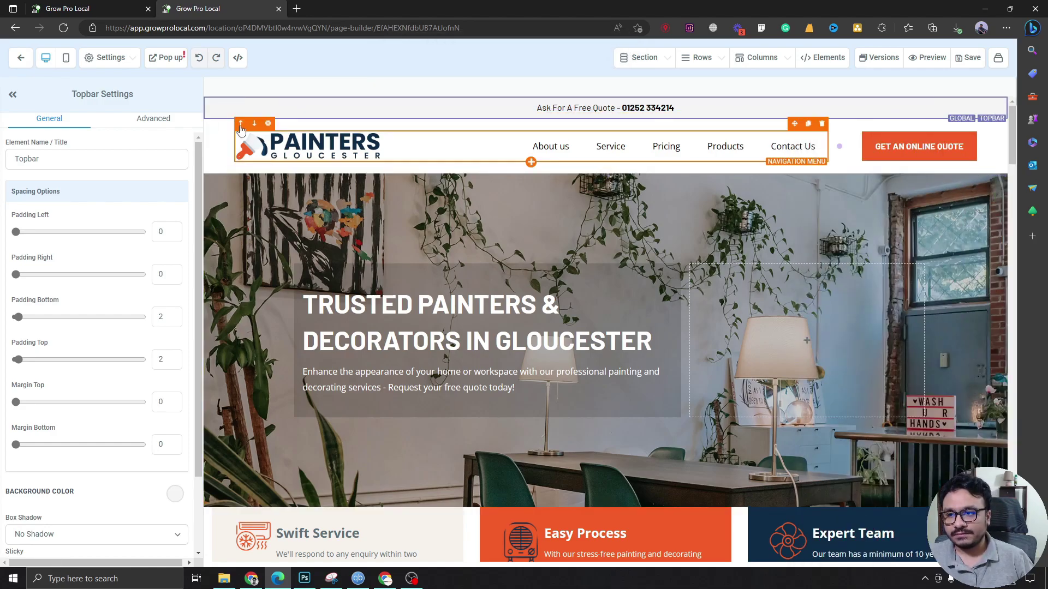
scroll(307, 202, down, 20)
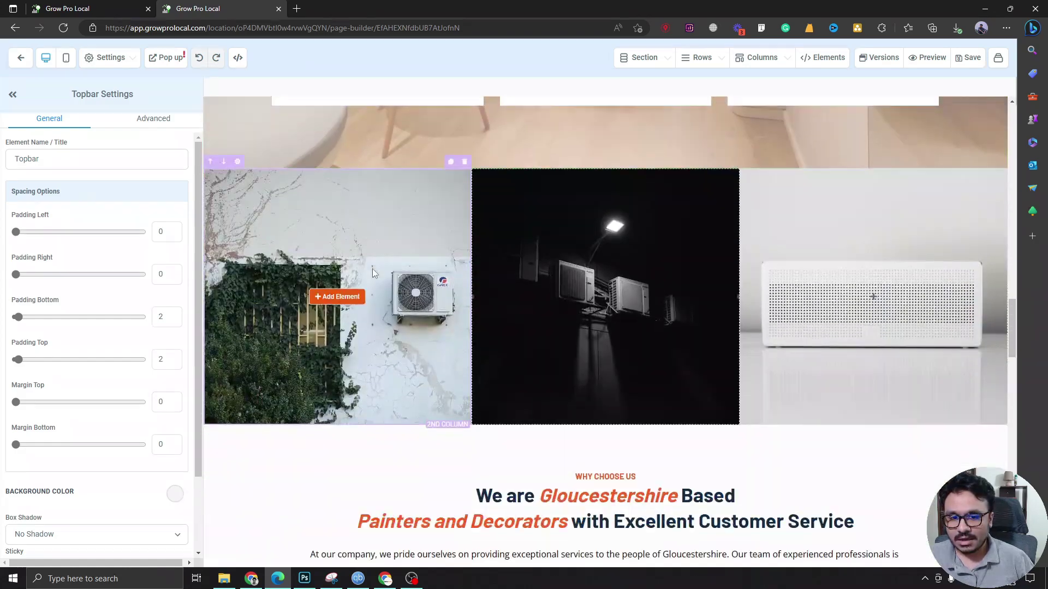
scroll(273, 385, down, 2)
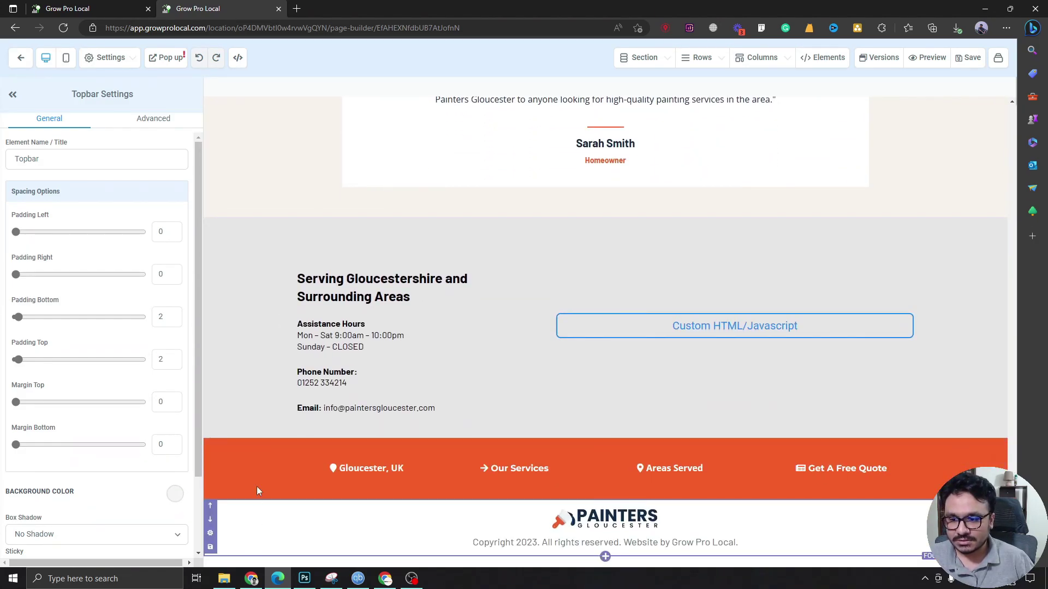
- From the website's pages list, create a new page named 'About Us'
click(113, 7)
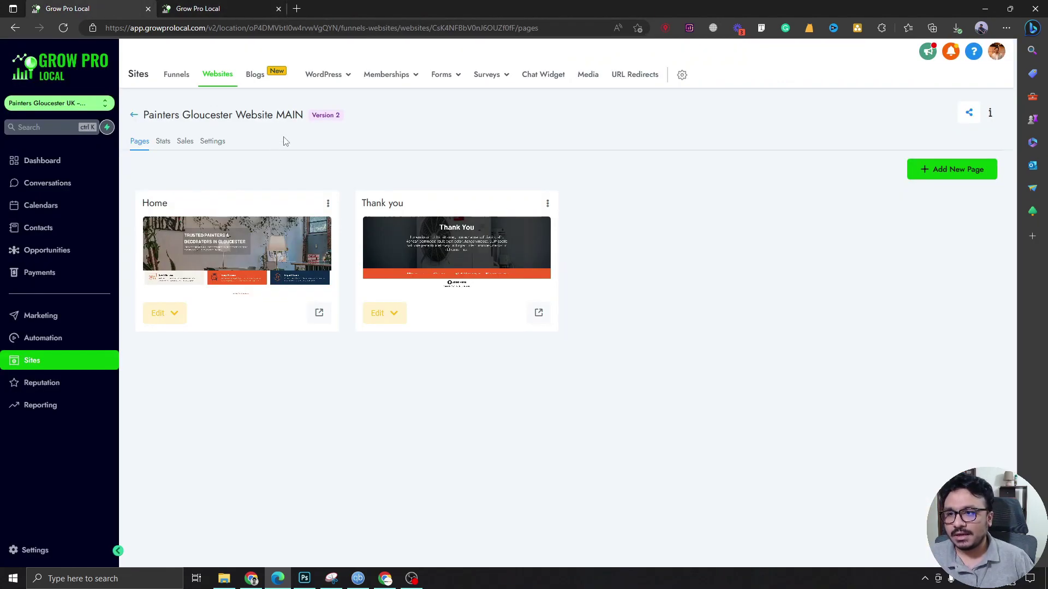
click(948, 174)
click(359, 143)
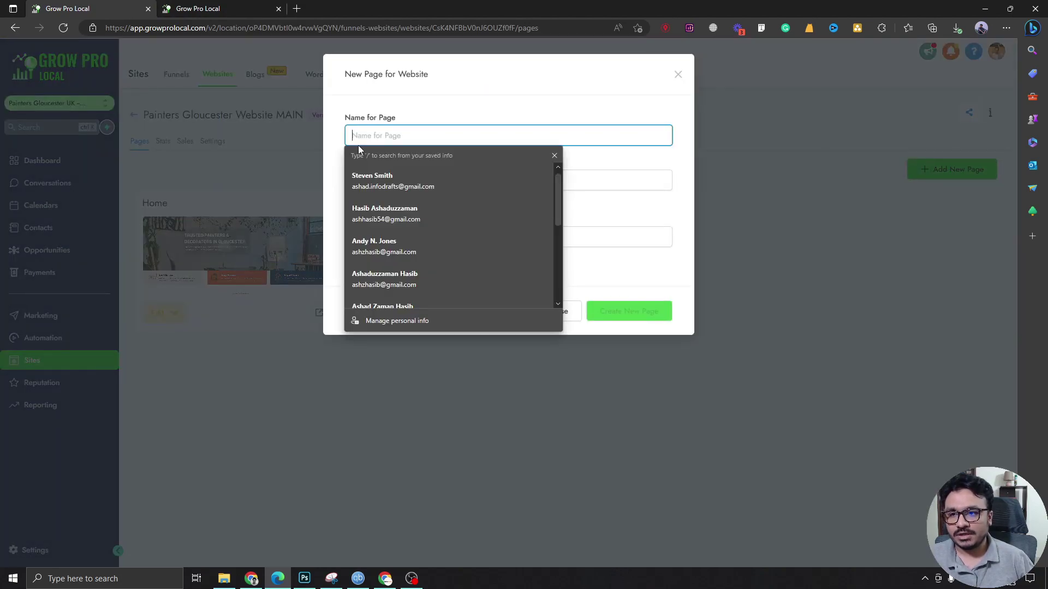
text(About Us)
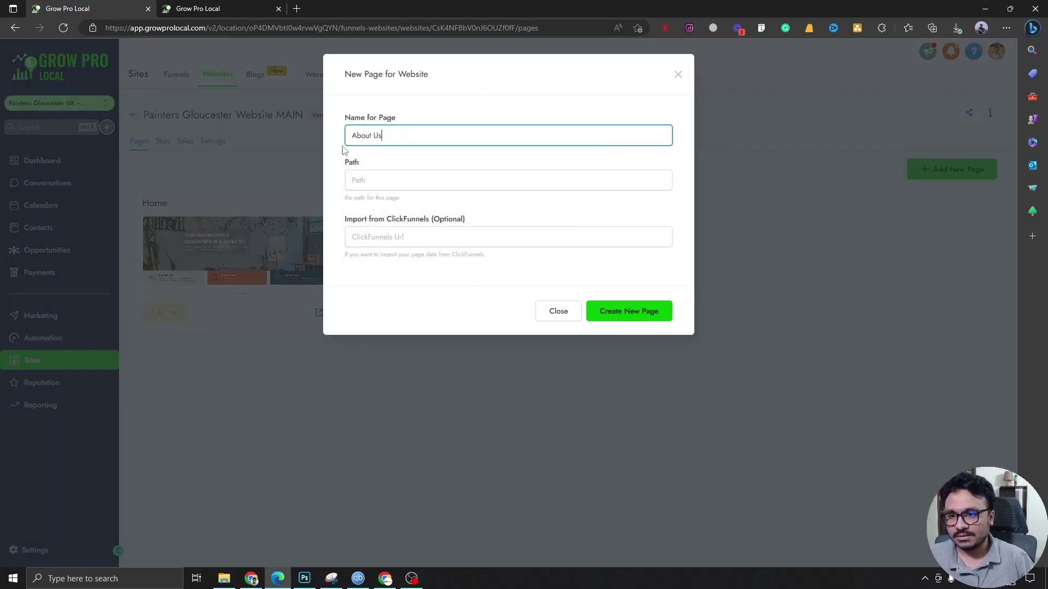
click(623, 307)
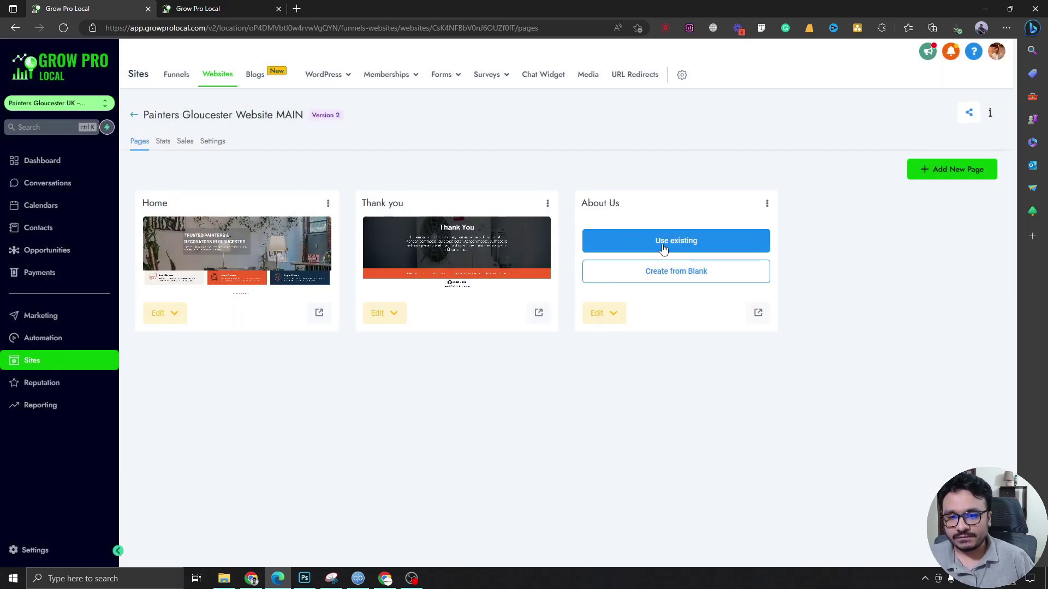
- Open the About Us page for editing in a new browser tab
click(613, 314)
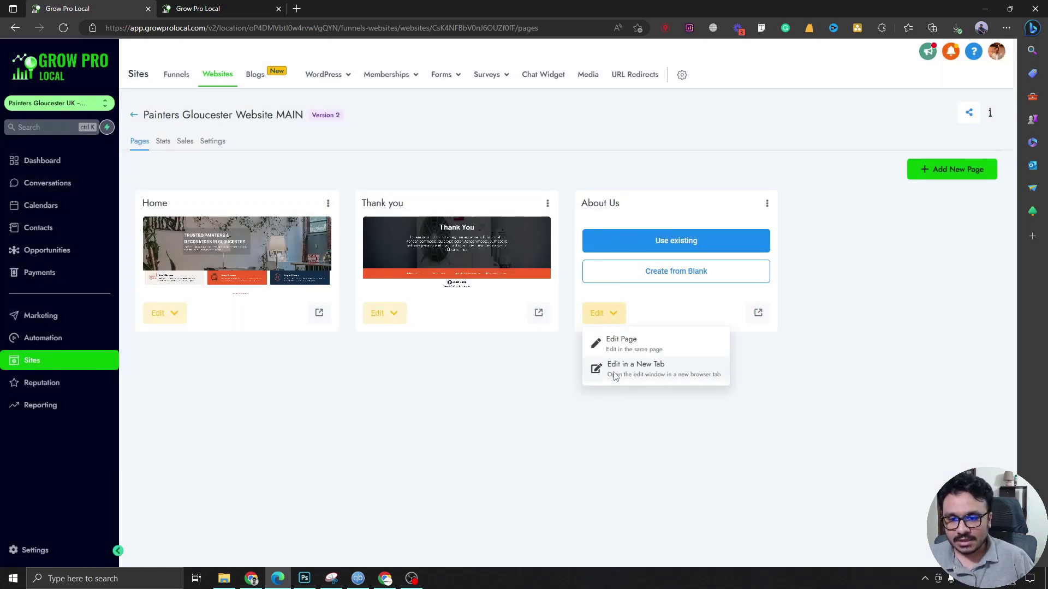
click(628, 365)
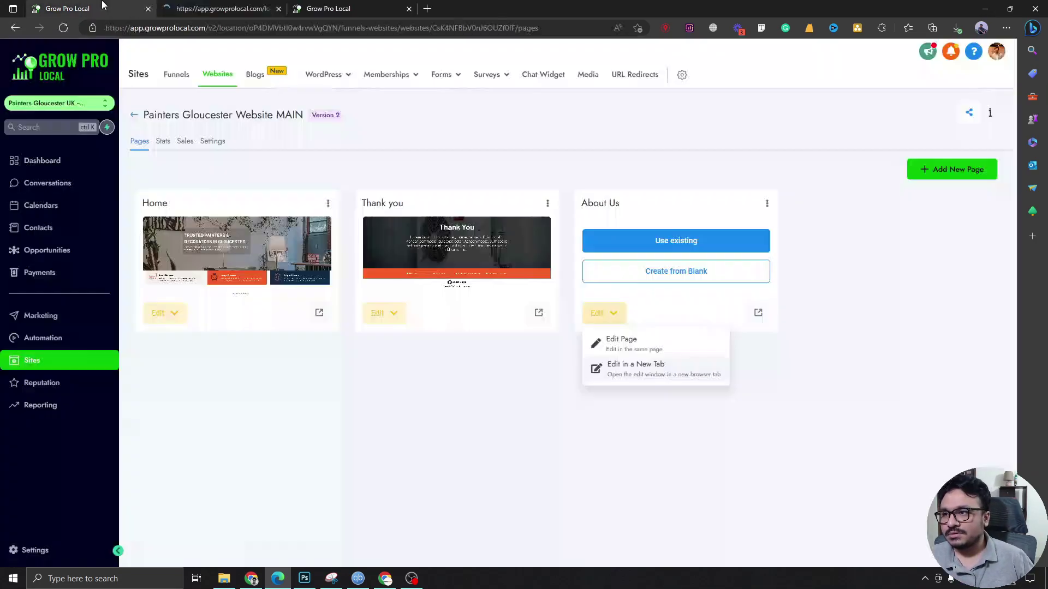
click(188, 9)
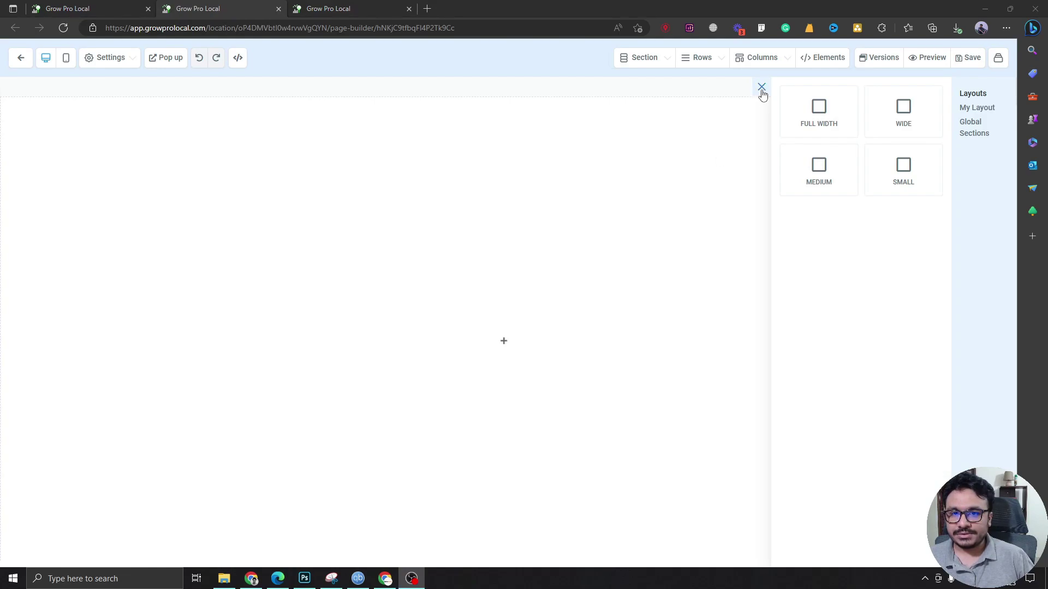
- Skip the layout choices and place the global Topbar section at the top of the About Us page
click(762, 89)
click(647, 60)
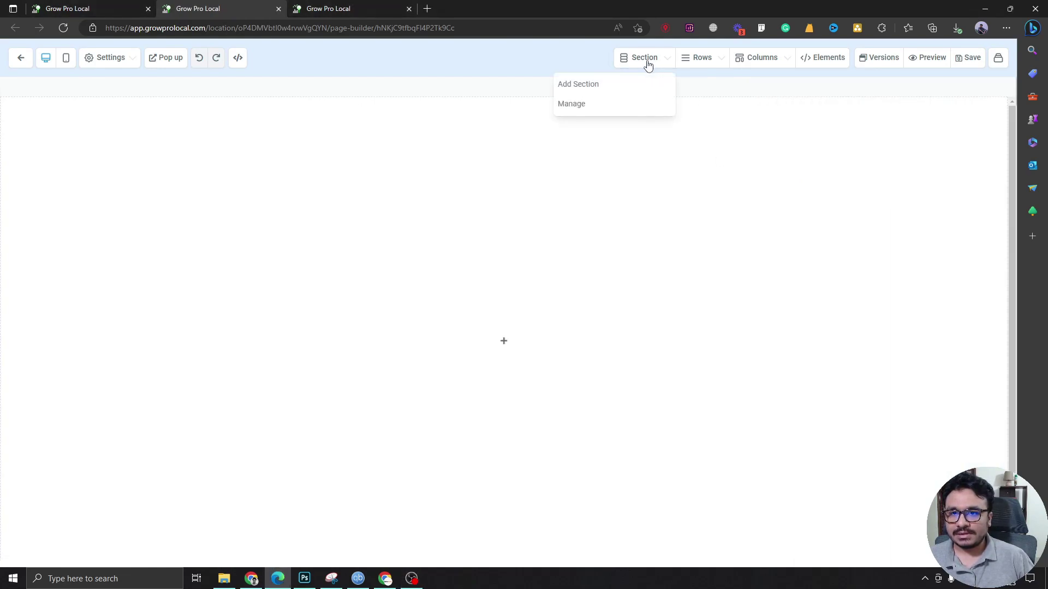
click(599, 89)
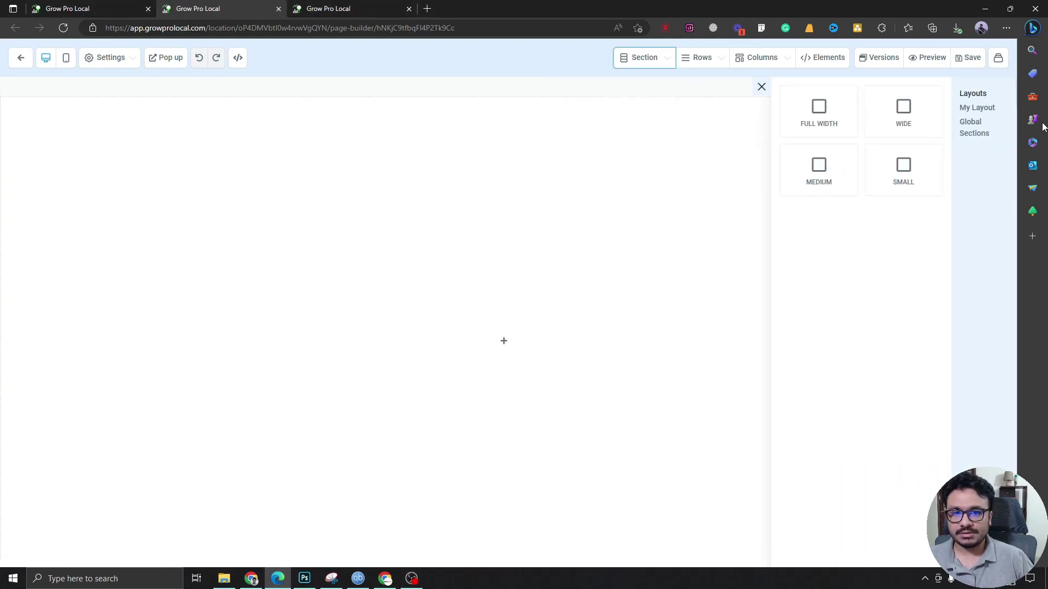
click(971, 140)
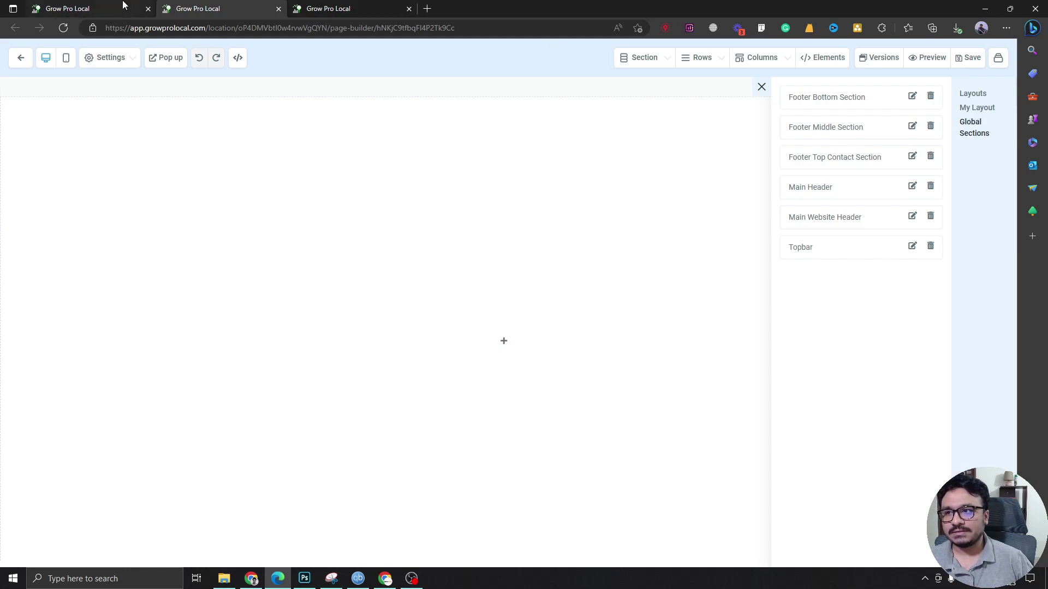
click(333, 9)
click(218, 8)
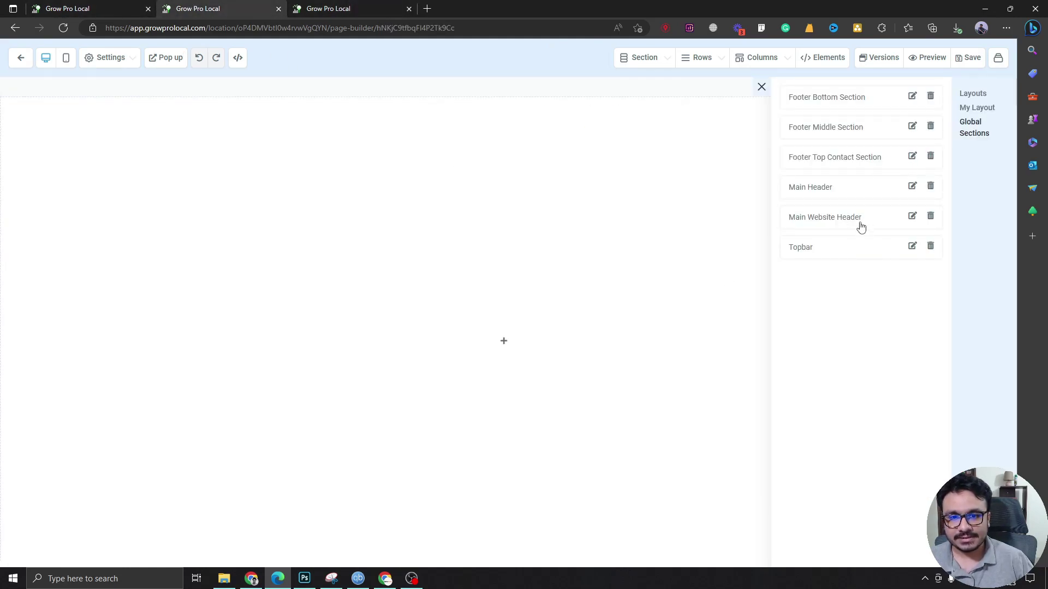
drag(846, 257, 573, 148)
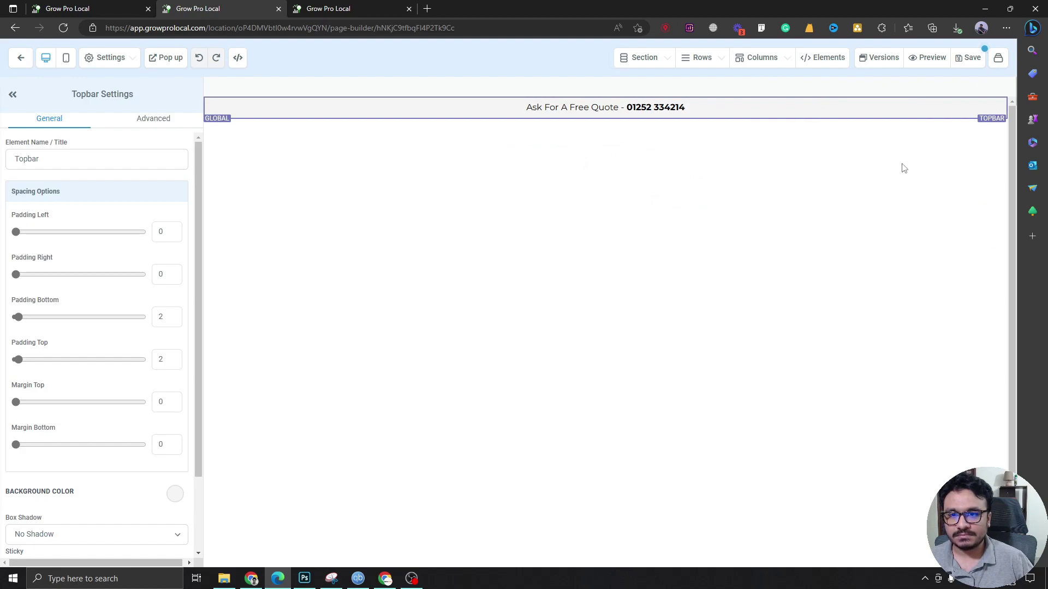
- Add the global Main Website Header below the topbar and select its single-column row
click(665, 65)
click(634, 87)
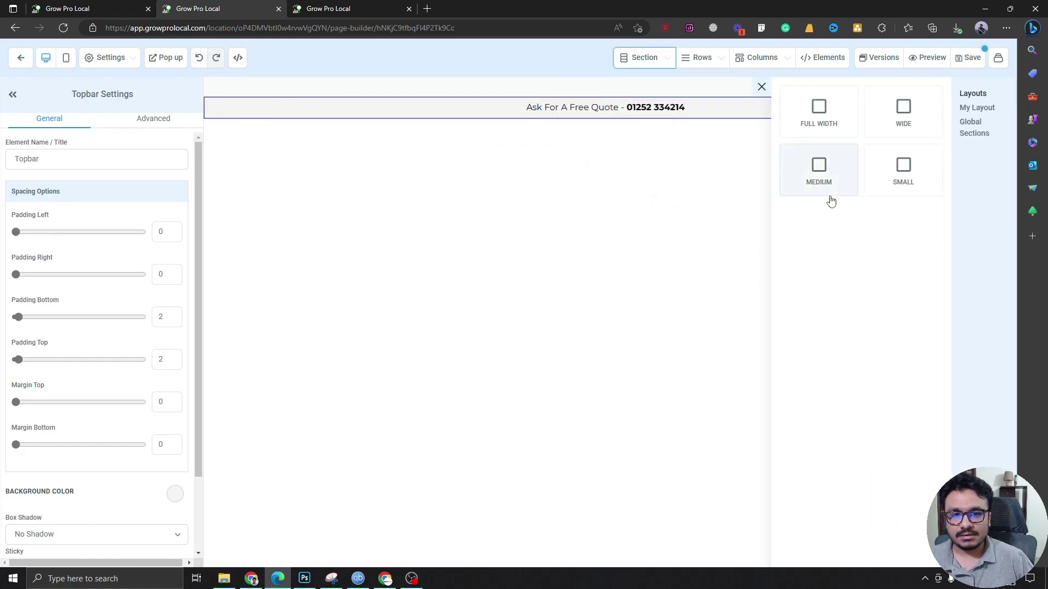
click(977, 131)
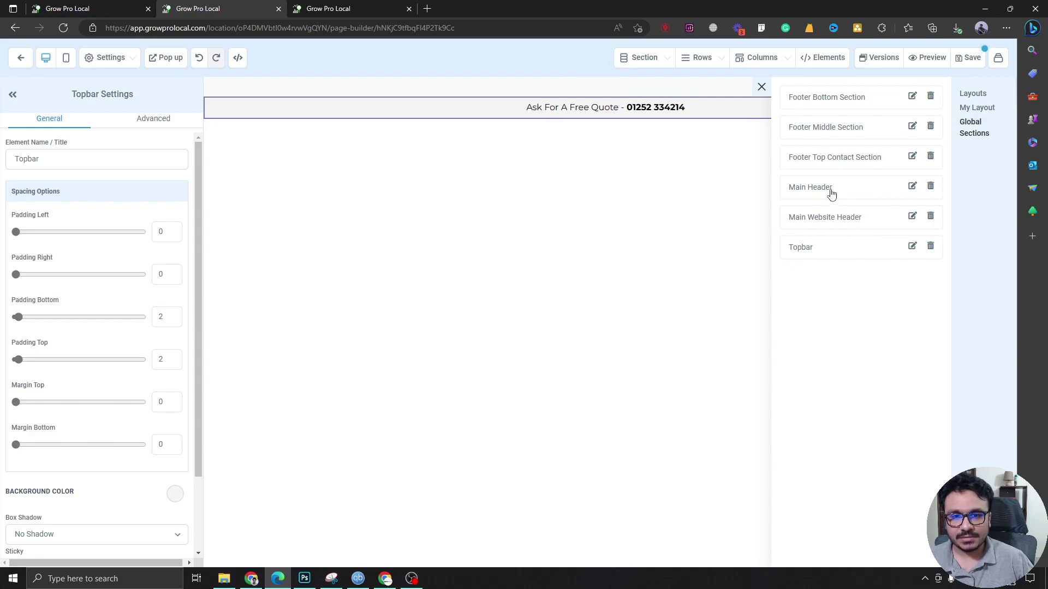
drag(839, 218, 573, 126)
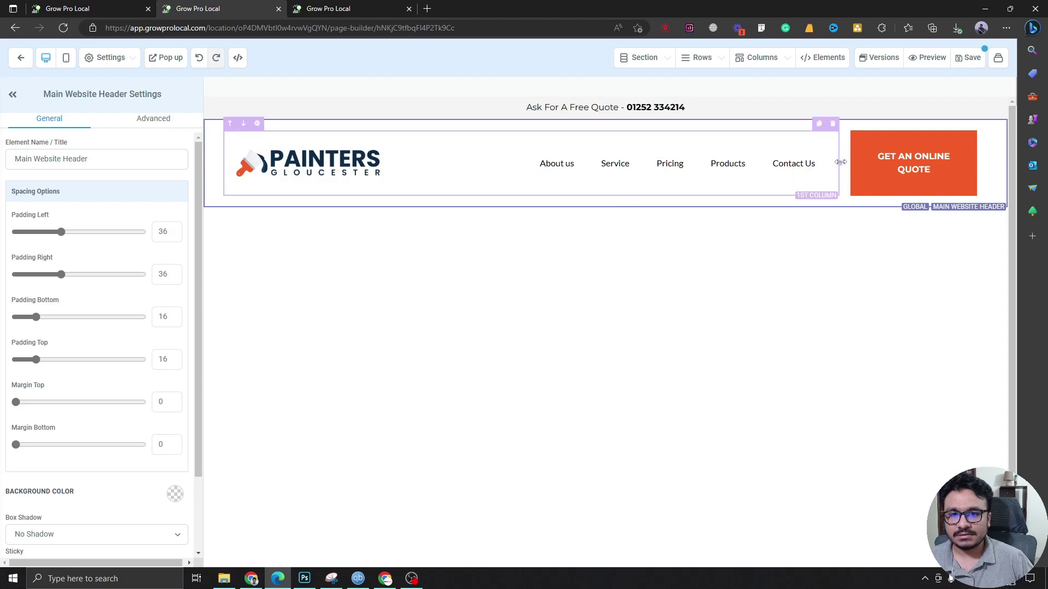
click(816, 158)
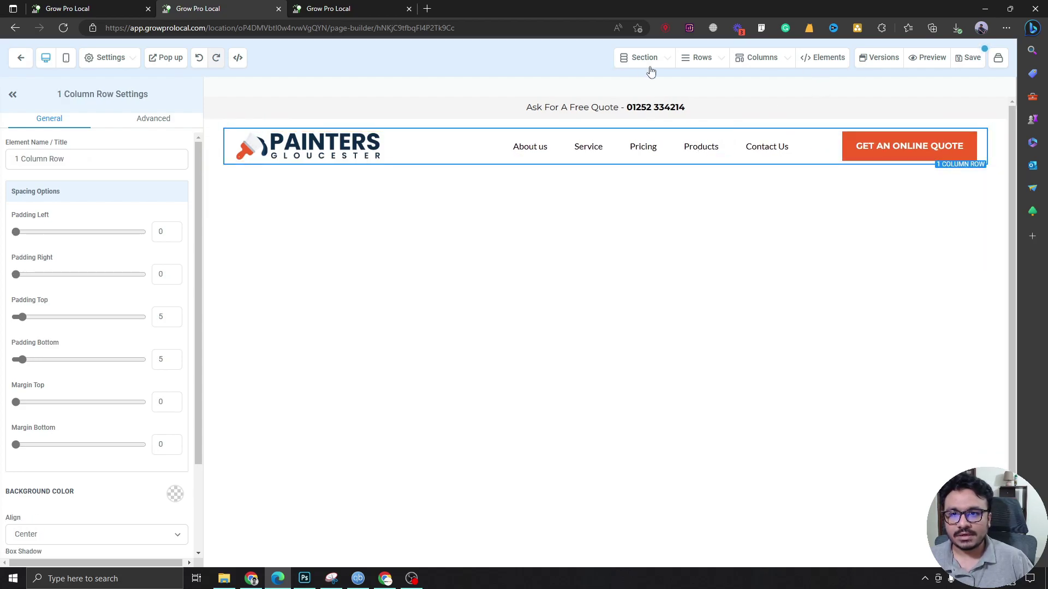
- Add the global Footer Top Contact Section below the header
click(665, 59)
click(662, 82)
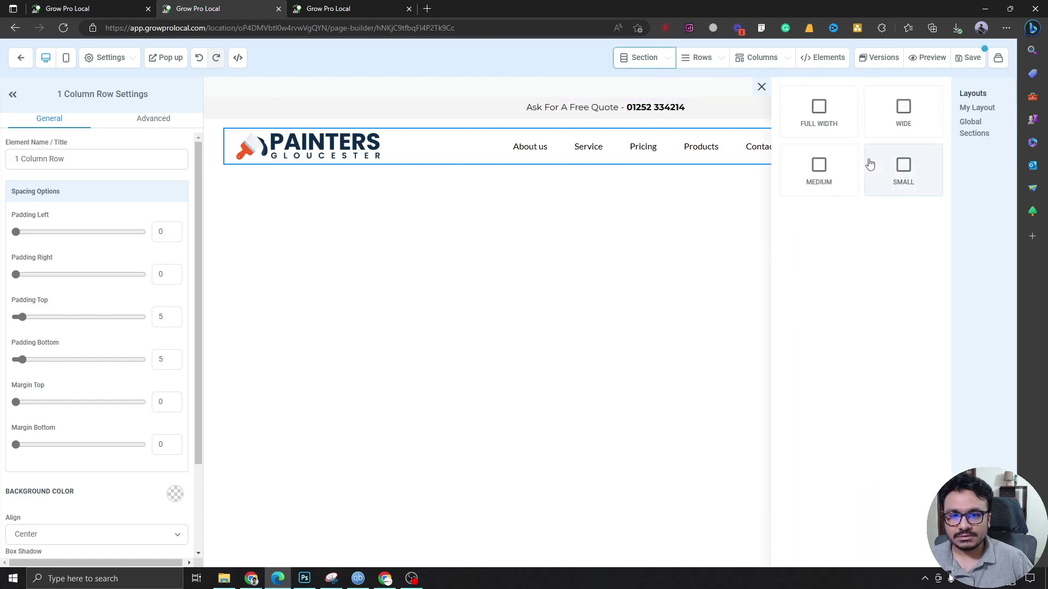
click(967, 136)
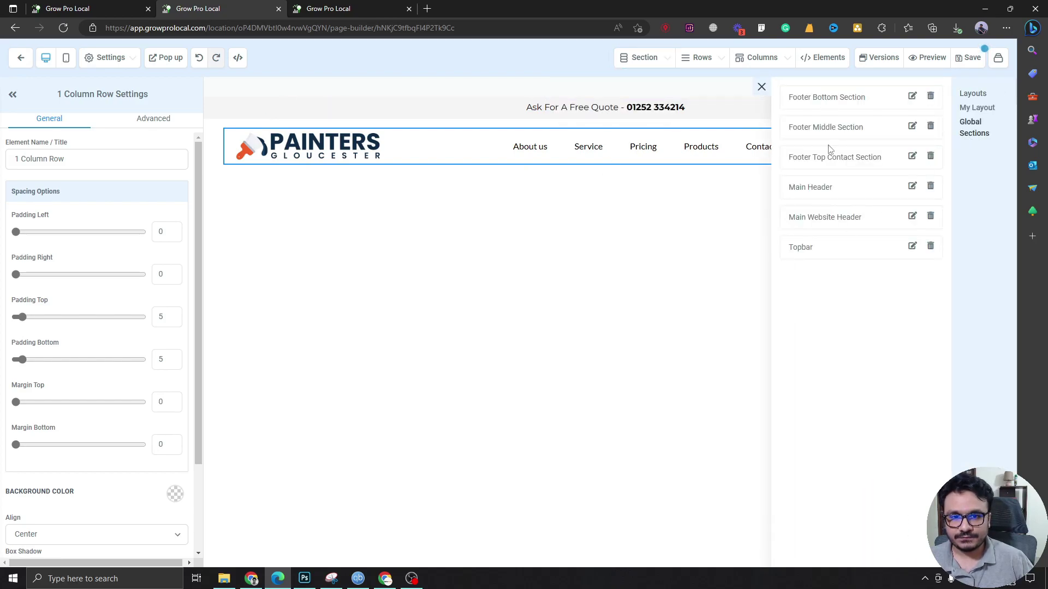
drag(828, 165, 613, 288)
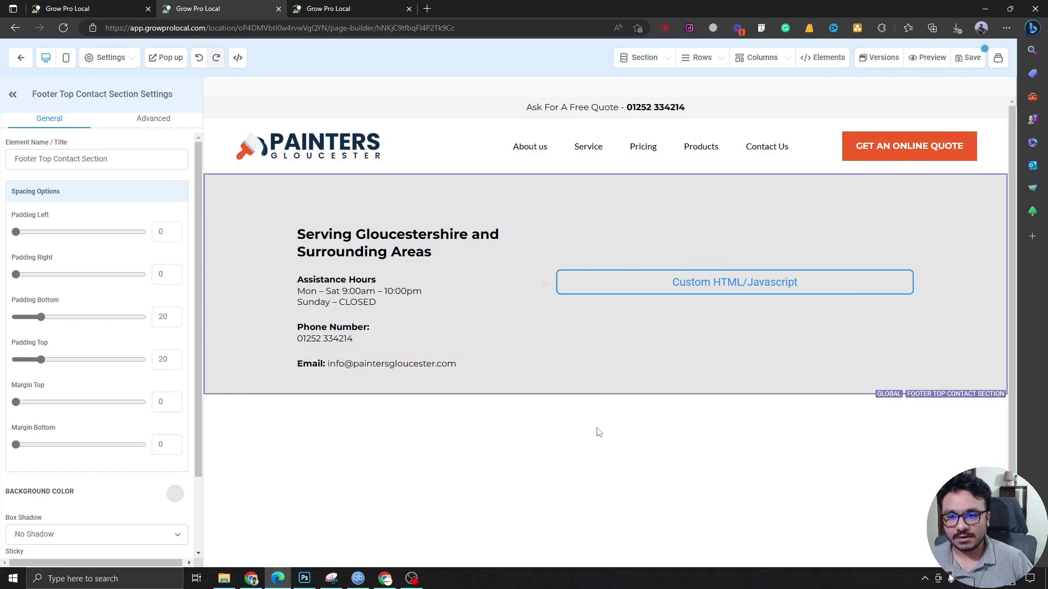
- Add the global Footer Middle and Footer Bottom sections beneath the contact block
click(647, 58)
click(601, 82)
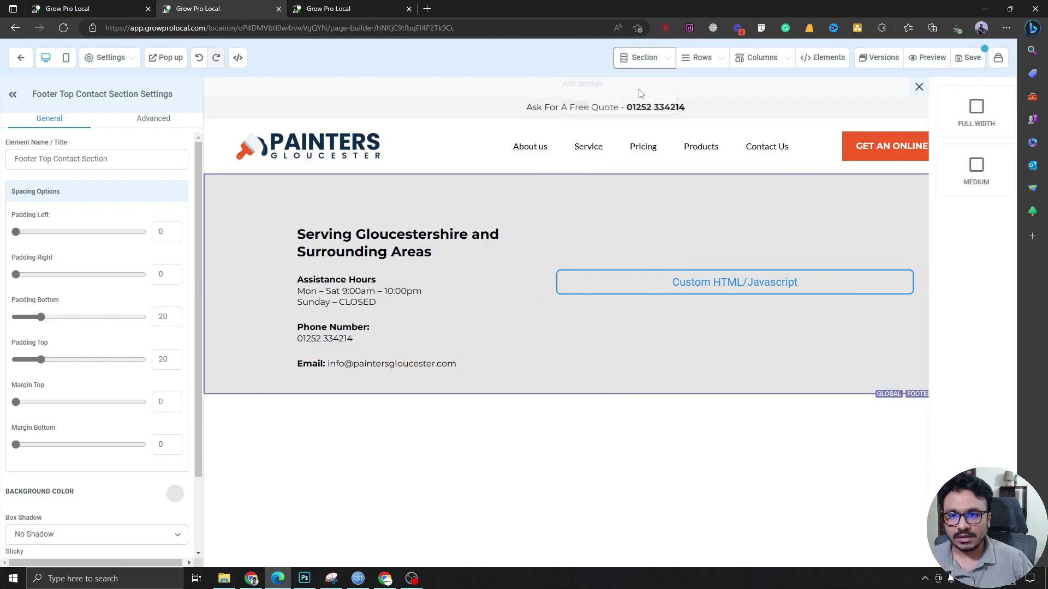
click(974, 132)
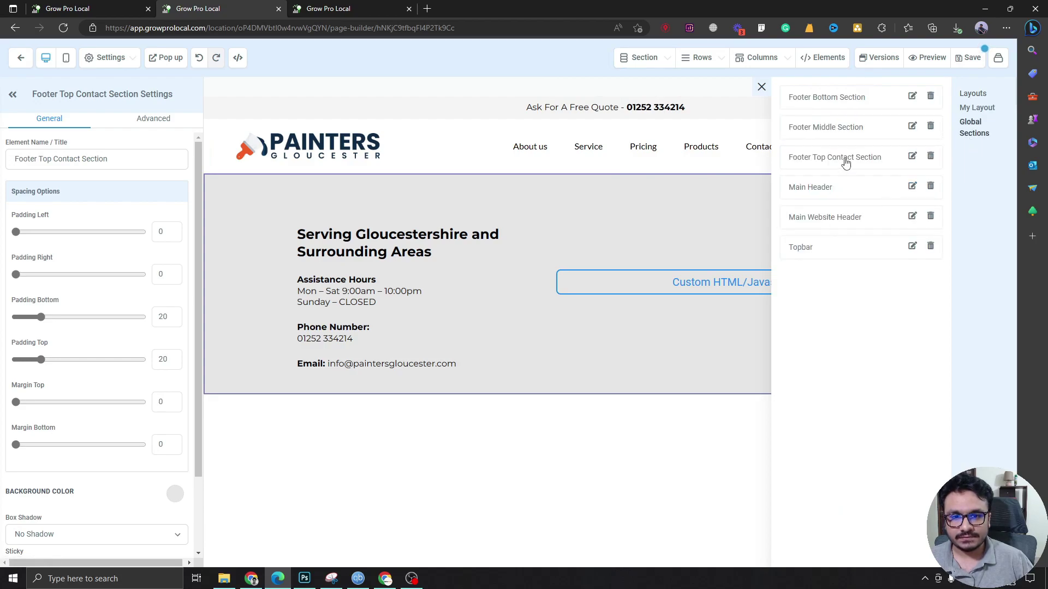
drag(845, 140, 622, 403)
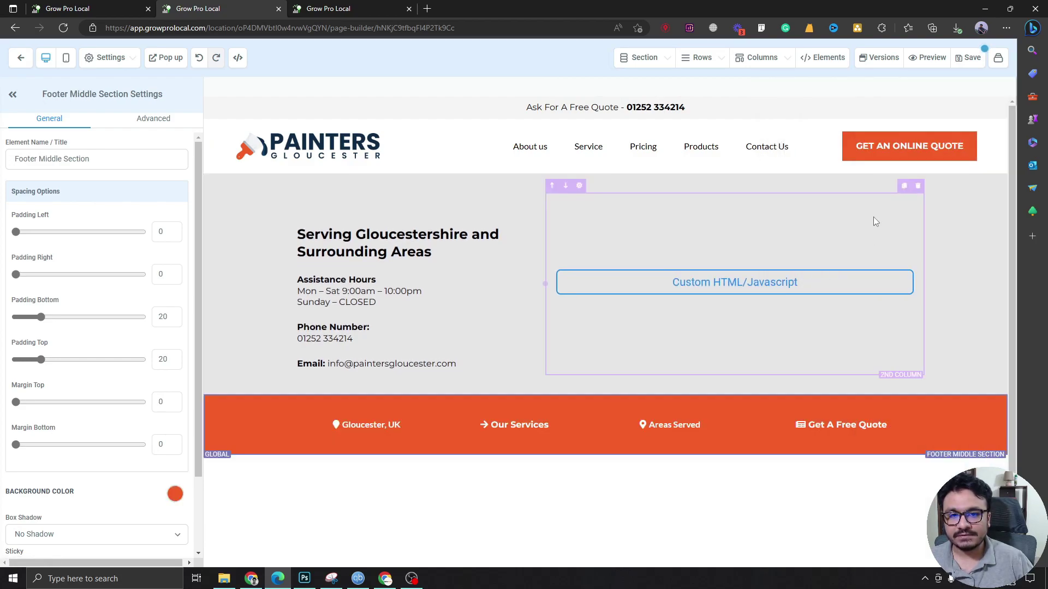
mouse_move(645, 64)
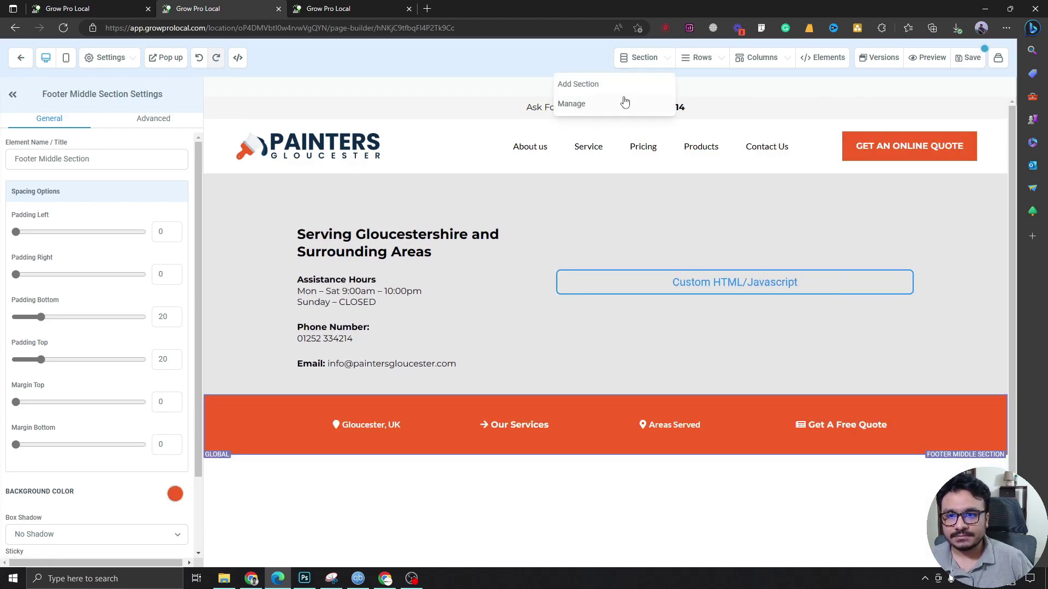
click(613, 93)
click(962, 126)
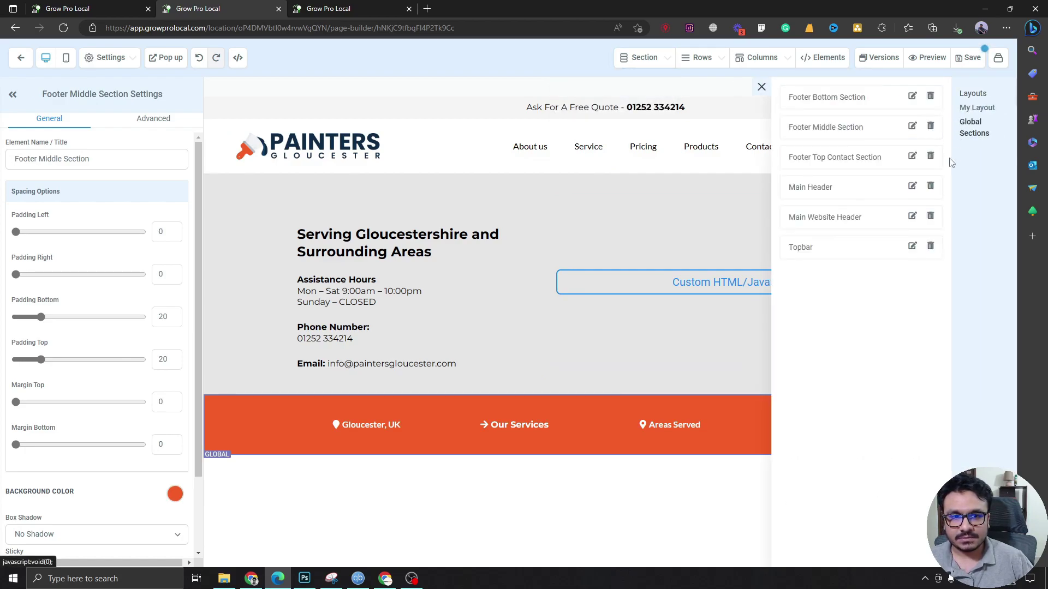
drag(835, 102, 571, 511)
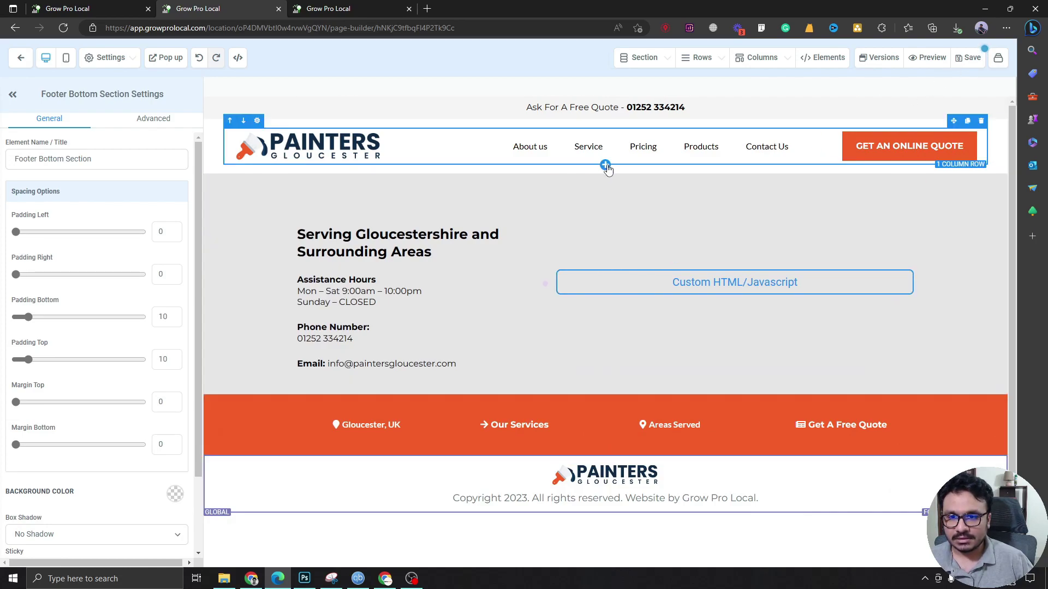
- Insert an empty full-width section below the header, save the About Us page and close the SEO panel
click(605, 174)
click(817, 120)
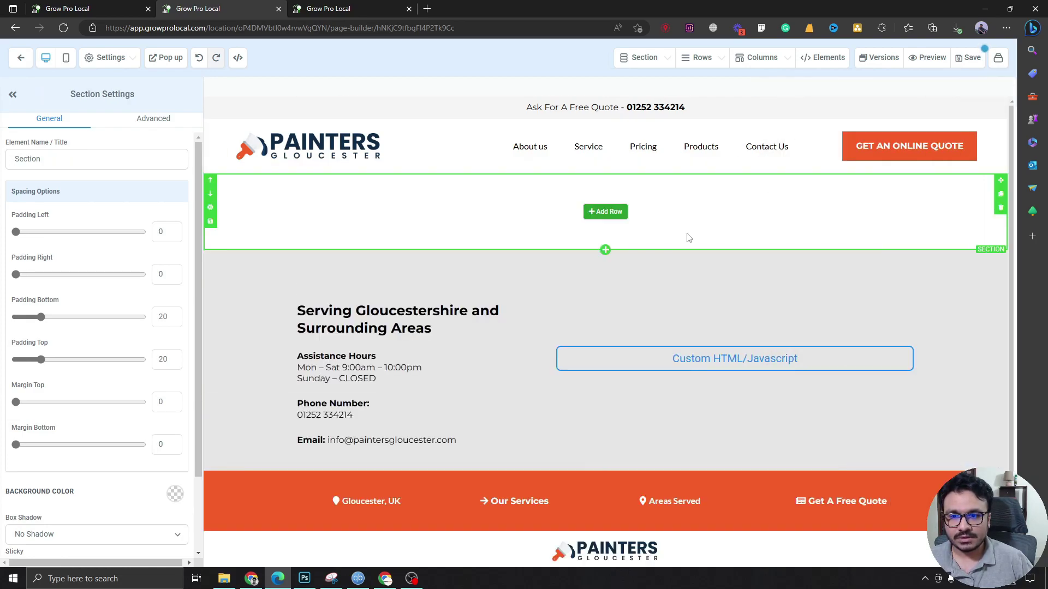
click(968, 57)
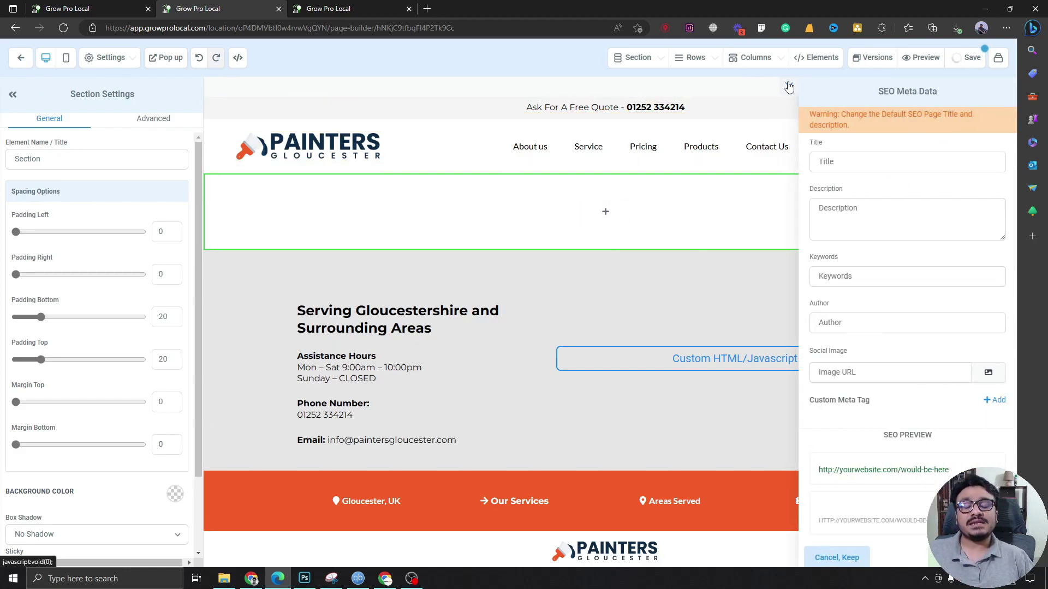
click(790, 87)
- On Home, change the topbar text to 'Ask For A Free Estimate' and save the global section
click(317, 10)
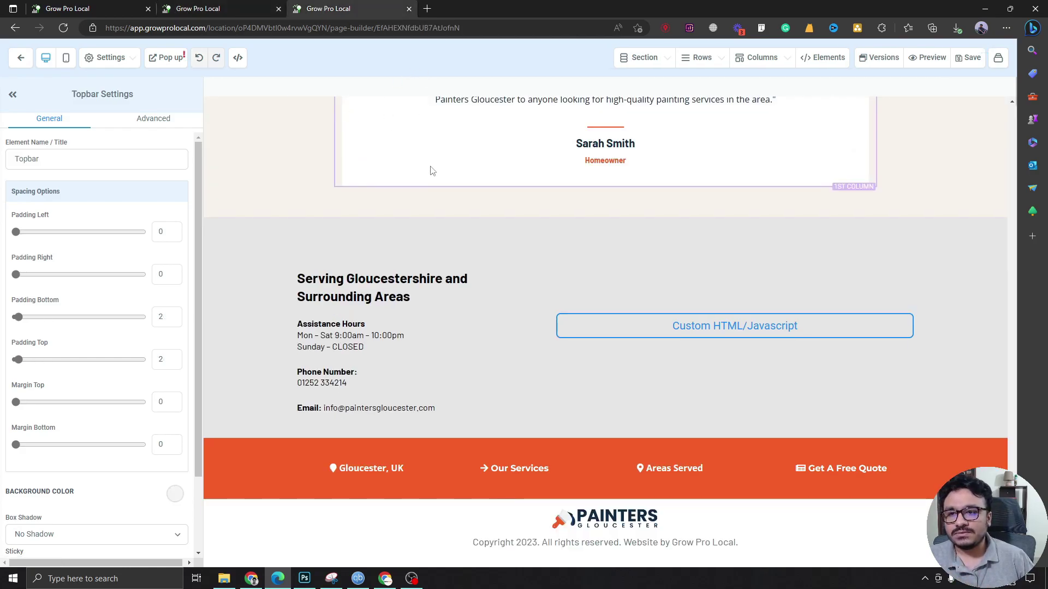
scroll(508, 331, up, 7)
scroll(506, 408, down, 8)
scroll(504, 407, up, 15)
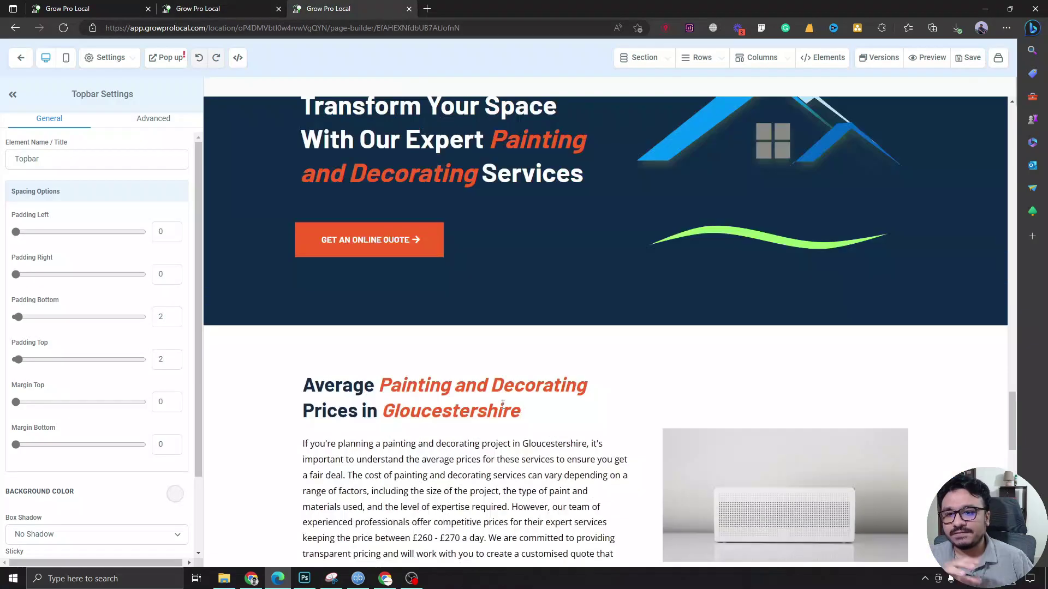
scroll(502, 401, up, 10)
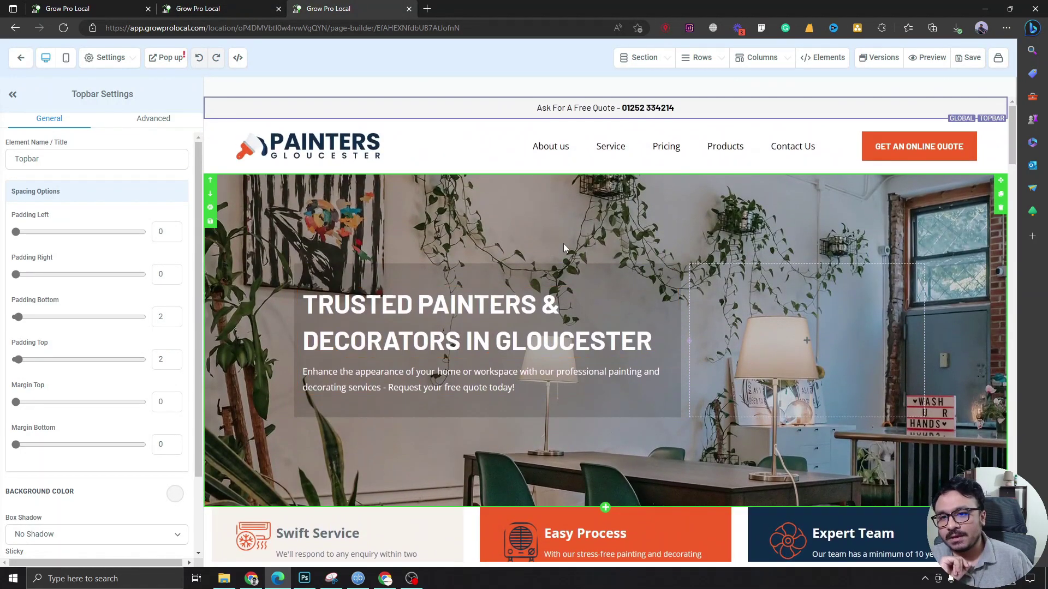
double_click(596, 106)
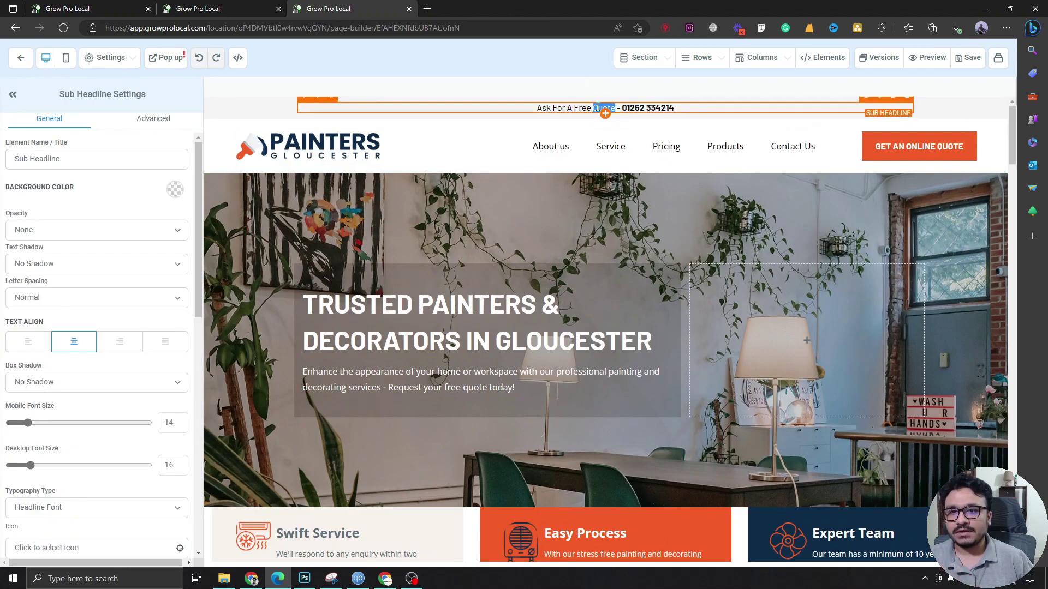
text(Est)
text(imate)
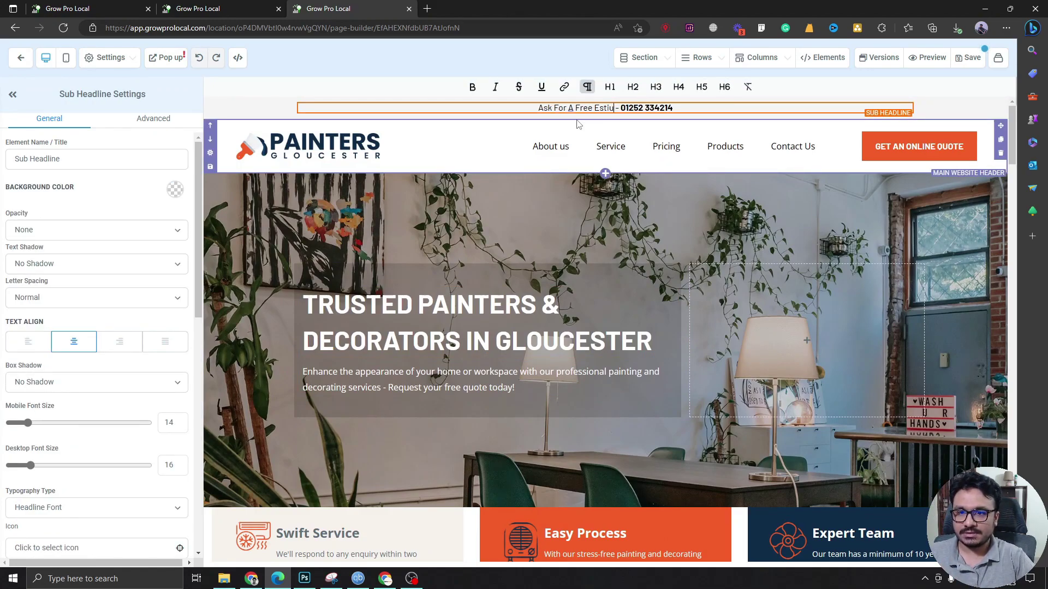
click(965, 68)
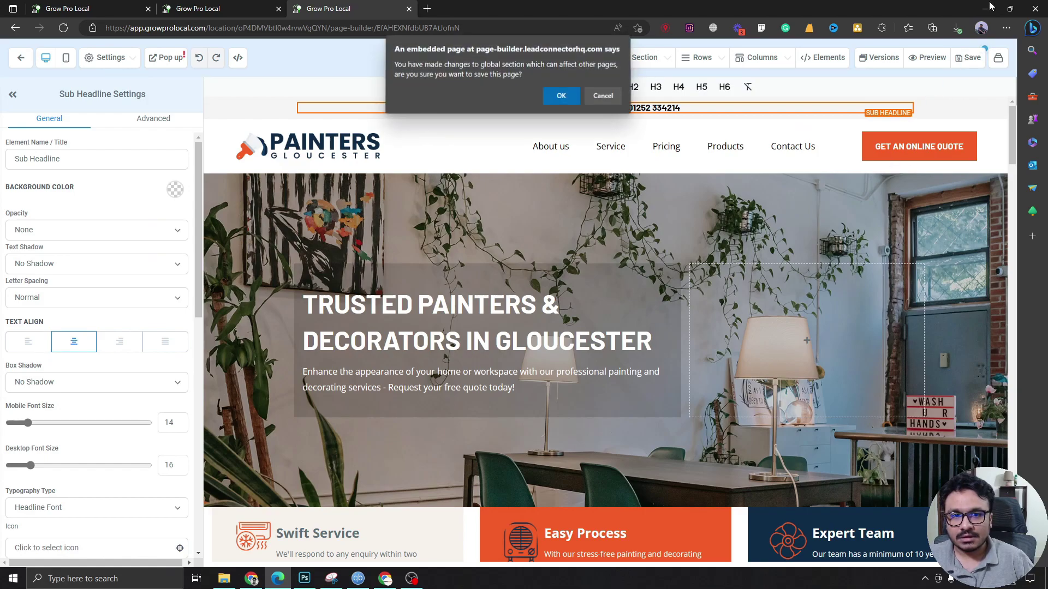
click(558, 96)
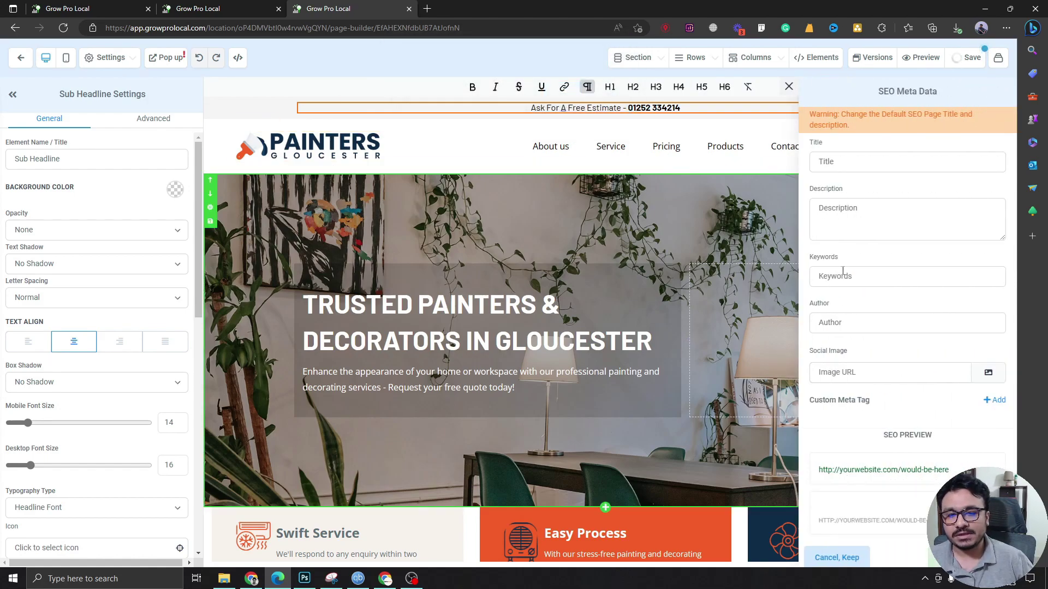
- Glance at the About Us editor, then go to the website's list of pages
click(219, 8)
click(349, 9)
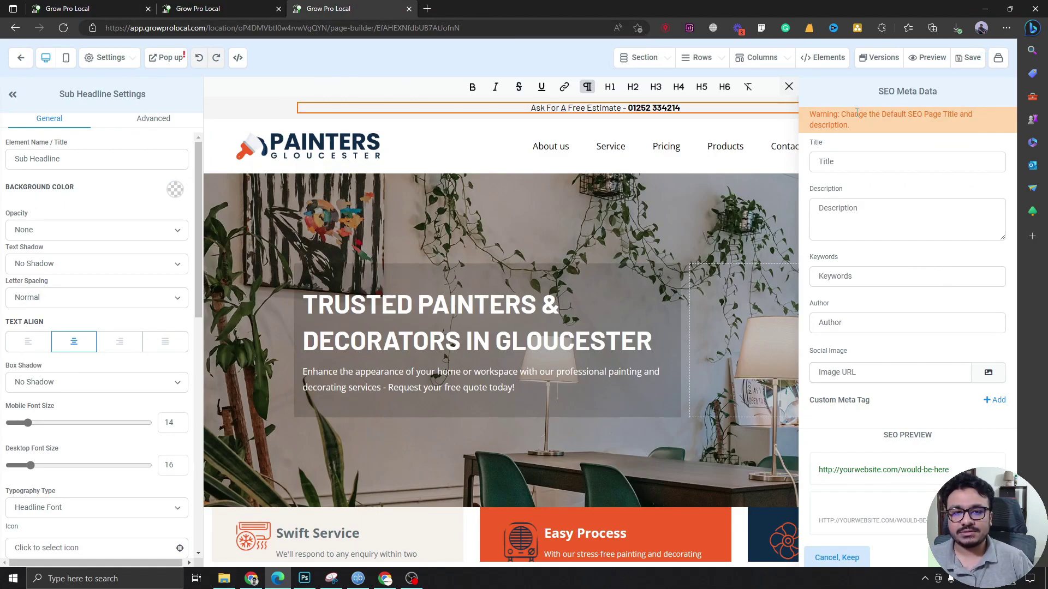
click(115, 6)
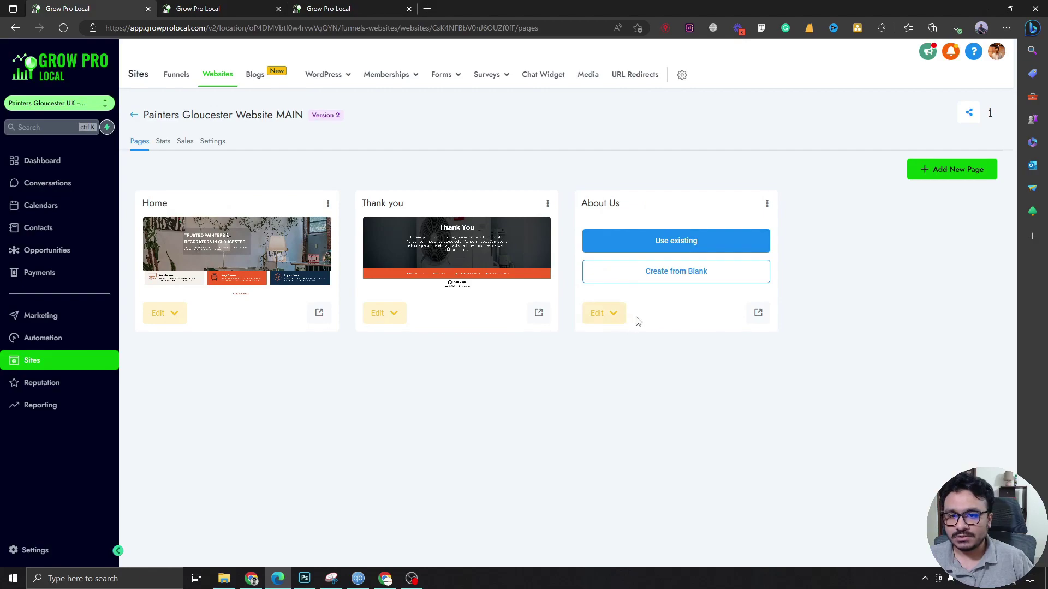
- Preview About Us in a new tab, confirm the topbar says 'Estimate', and return to the Home editor
click(760, 314)
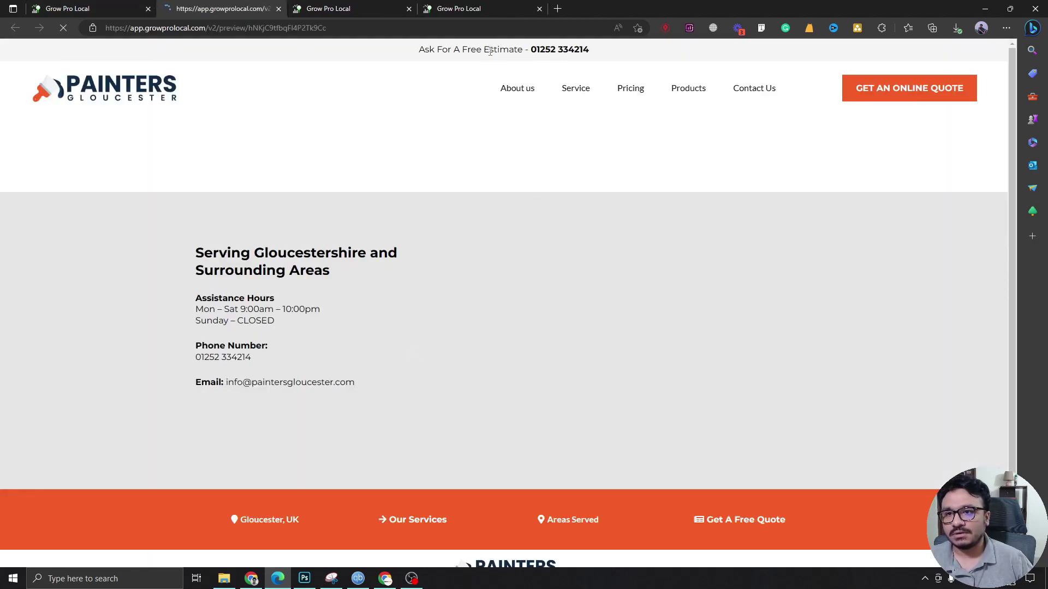
drag(485, 51, 514, 52)
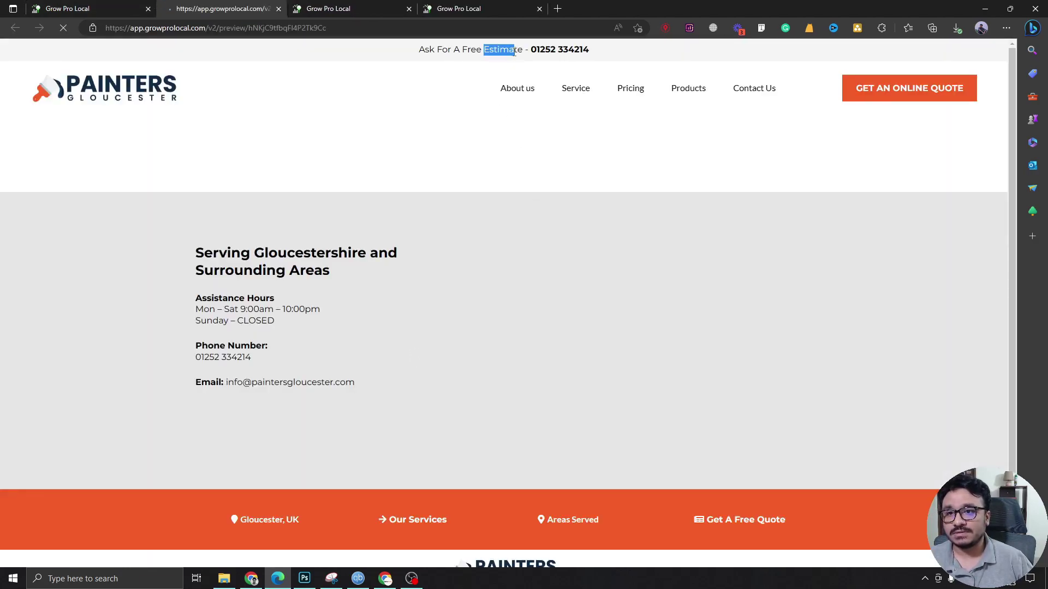
click(362, 8)
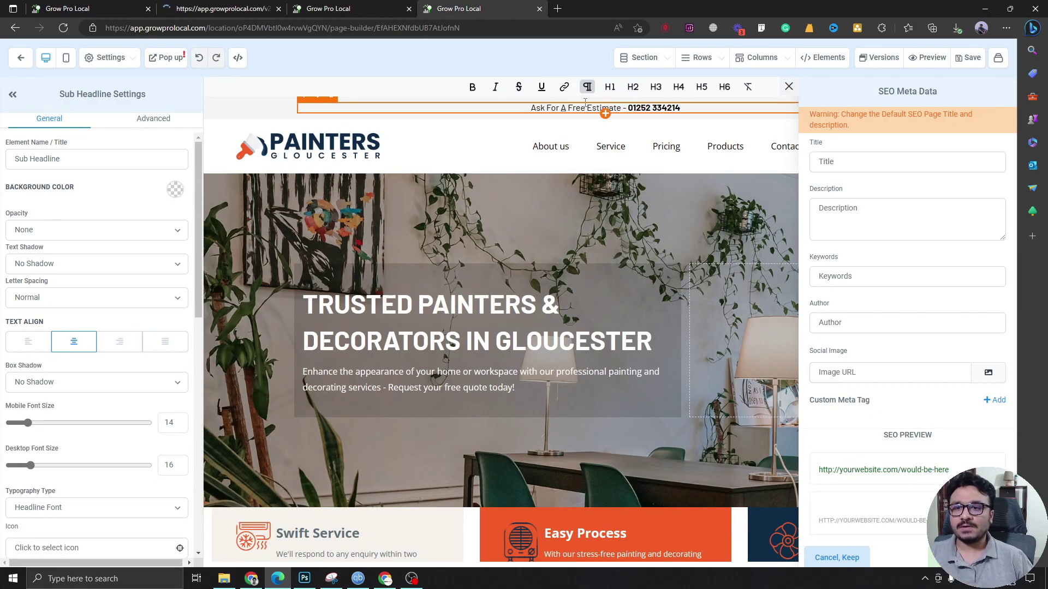
click(382, 6)
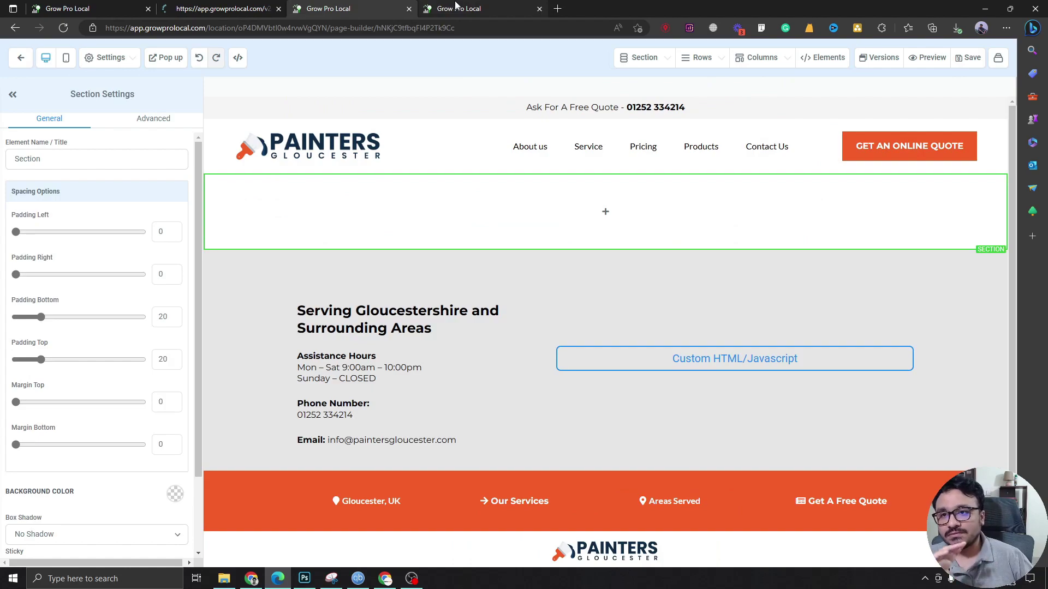
mouse_move(460, 7)
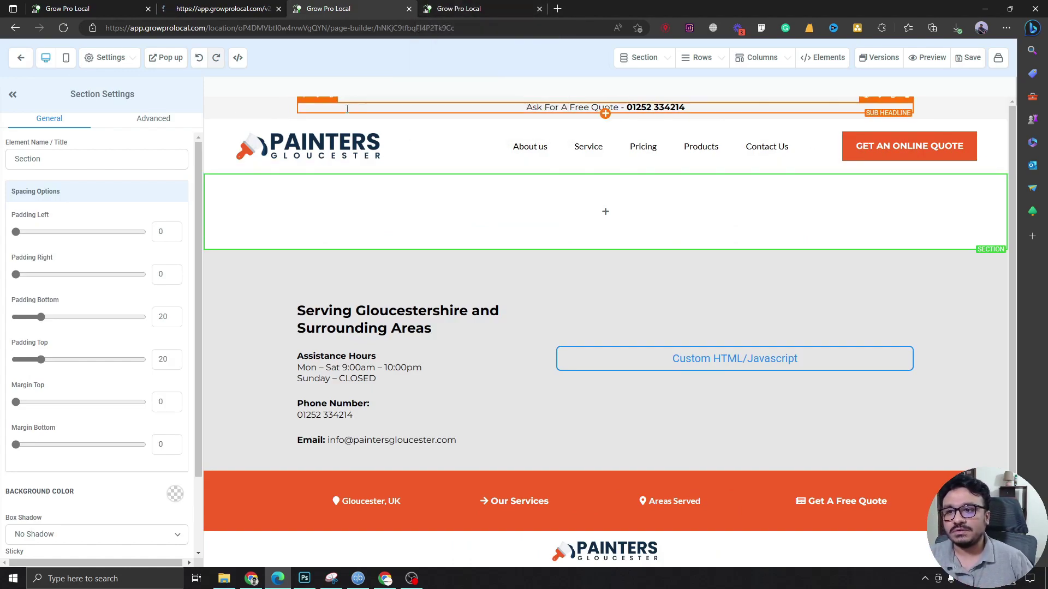
scroll(543, 274, down, 1)
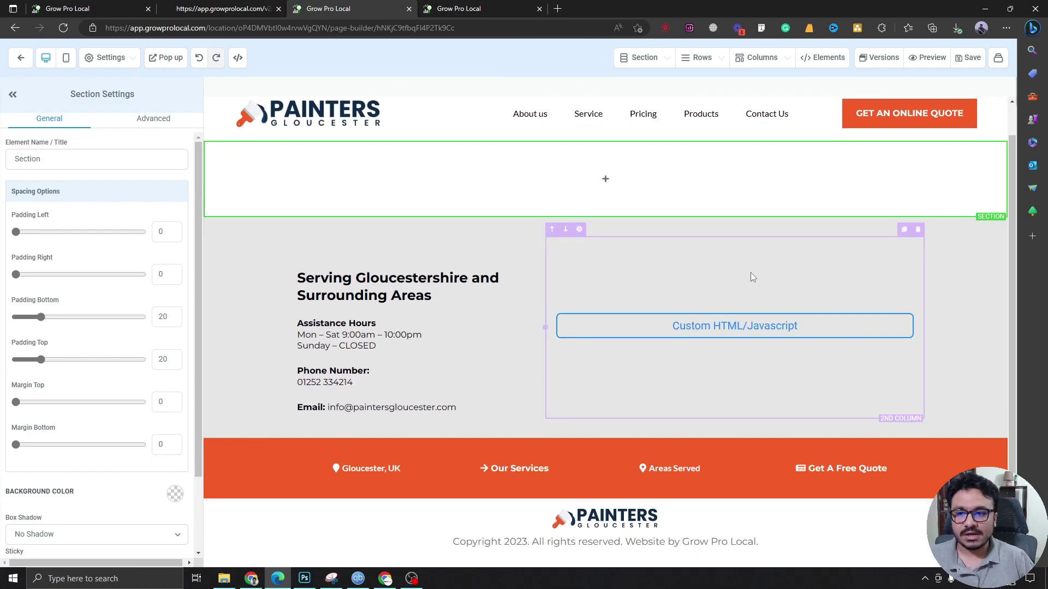
scroll(600, 349, up, 1)
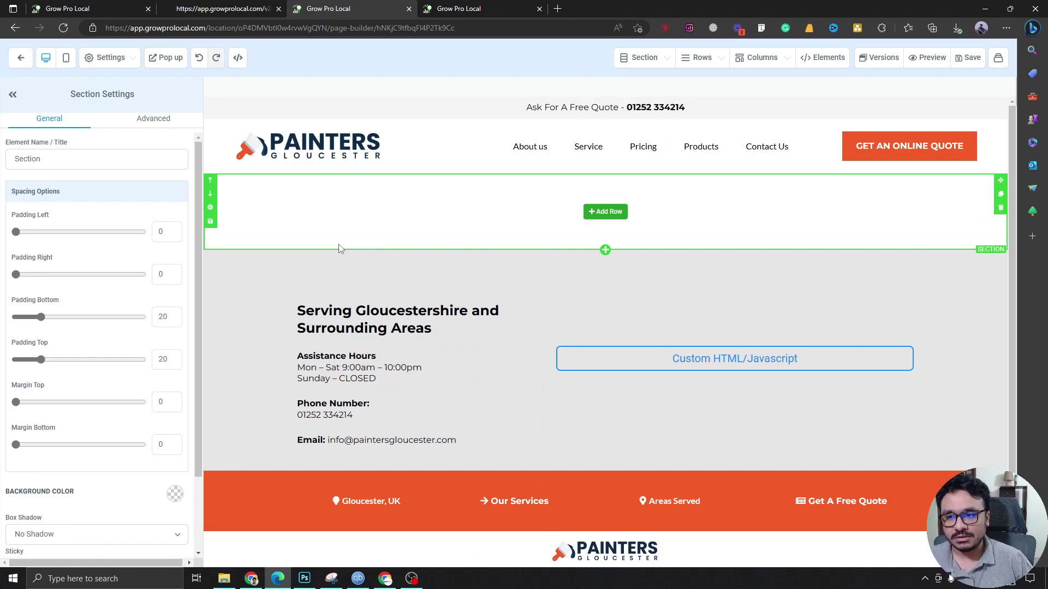